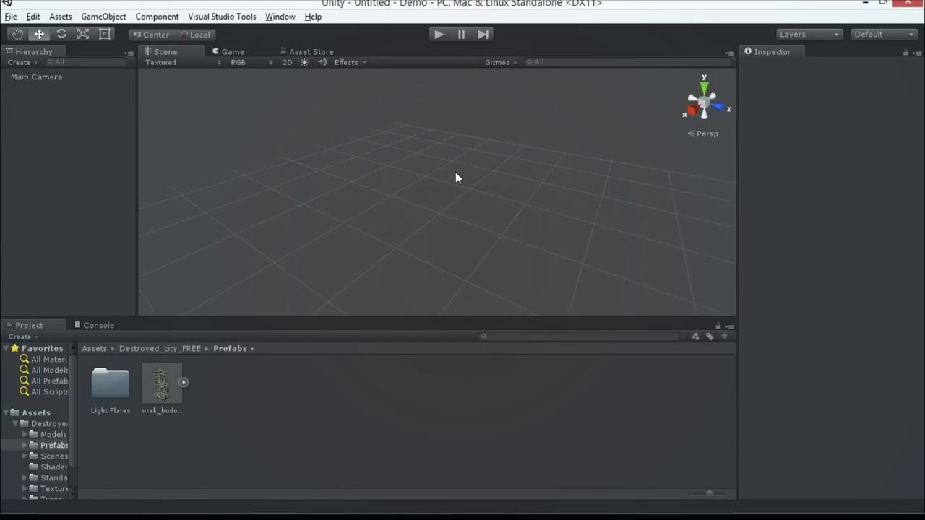
Create an empty game object in the scene and select it.
{"action": "left_click", "coordinate": [103, 16]}
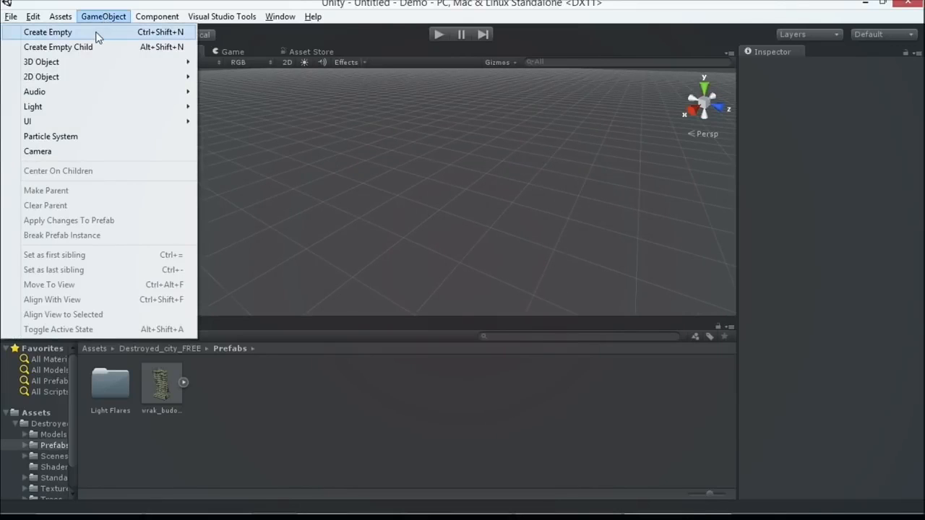
{"action": "left_click", "coordinate": [96, 33]}
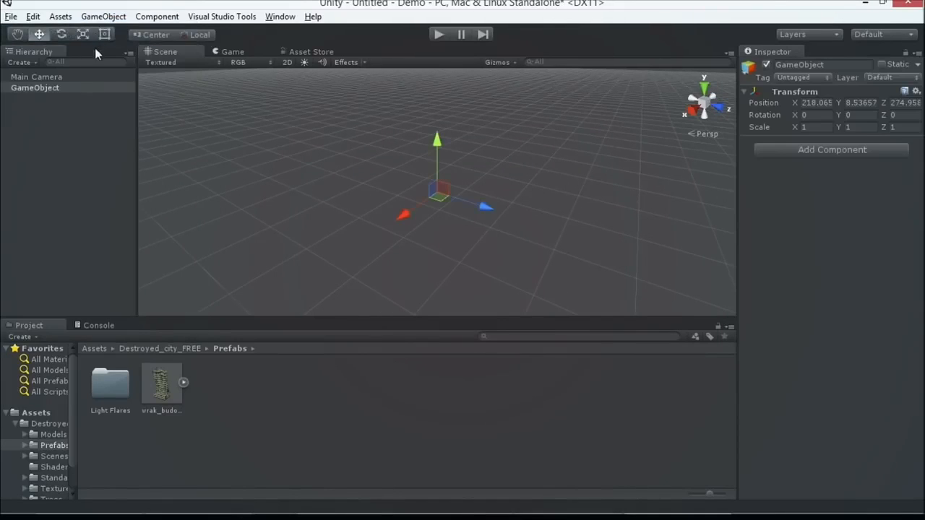
{"action": "left_click", "coordinate": [41, 89]}
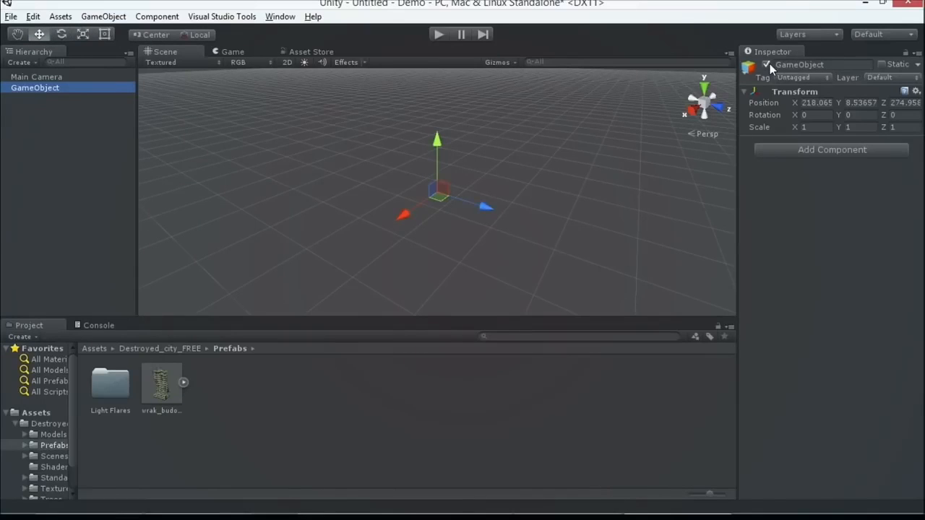
{"action": "left_click", "coordinate": [793, 64]}
Open the tag manager from the empty game object and add a tag named Zombie as Element 0.
{"action": "left_click", "coordinate": [794, 76]}
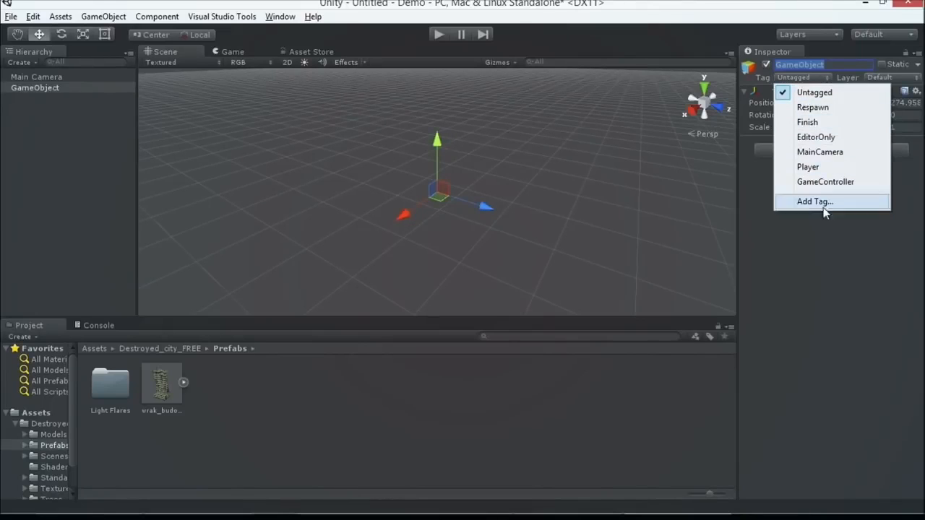
{"action": "left_click", "coordinate": [822, 202]}
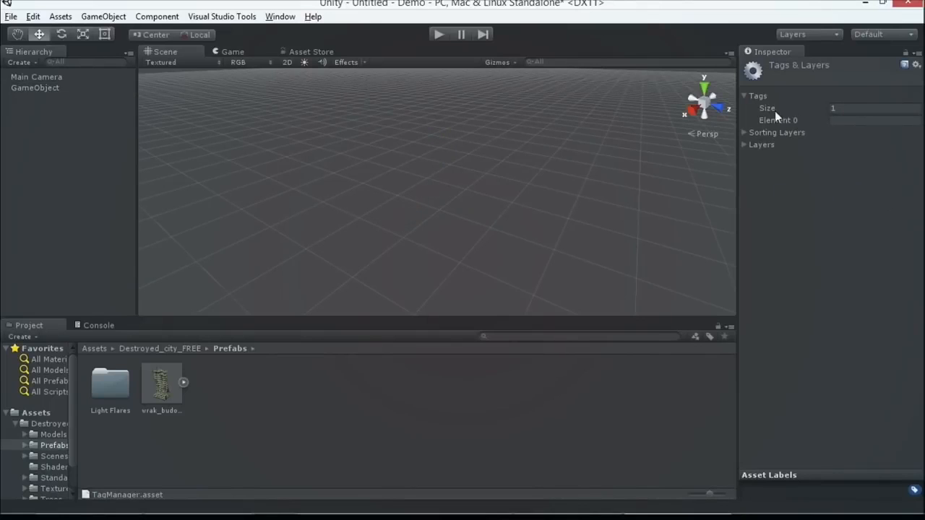
{"action": "left_click", "coordinate": [836, 110]}
{"action": "left_click", "coordinate": [837, 121]}
{"action": "type", "text": "Zombie"}
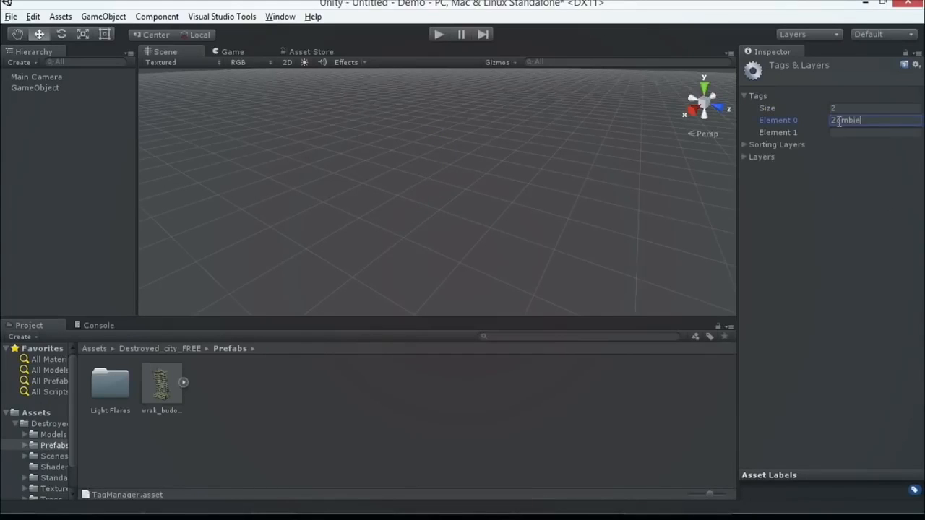
Add a second tag named Gravestone as Element 1.
{"action": "left_click", "coordinate": [843, 134]}
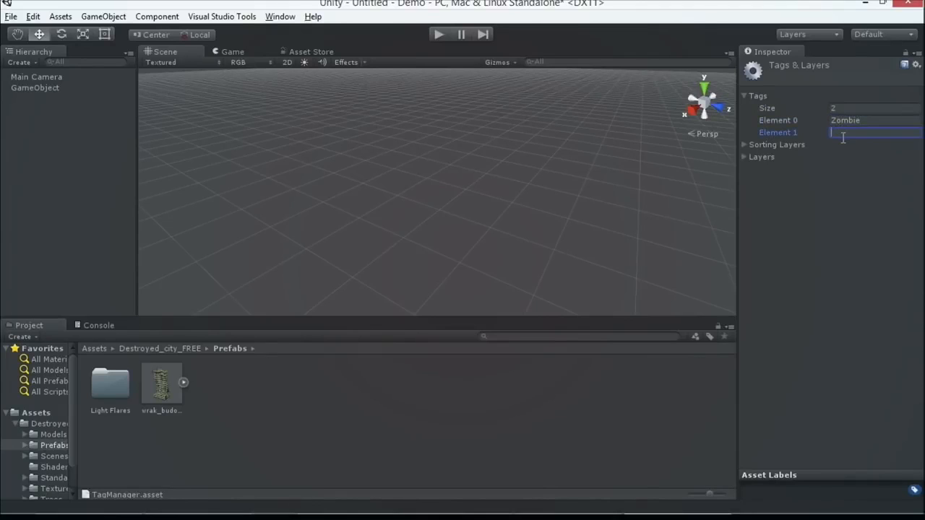
{"action": "type", "text": "Gravestrone"}
{"action": "key", "text": "BackSpace"}
{"action": "key", "text": "BackSpace"}
{"action": "key", "text": "BackSpace"}
{"action": "key", "text": "BackSpace"}
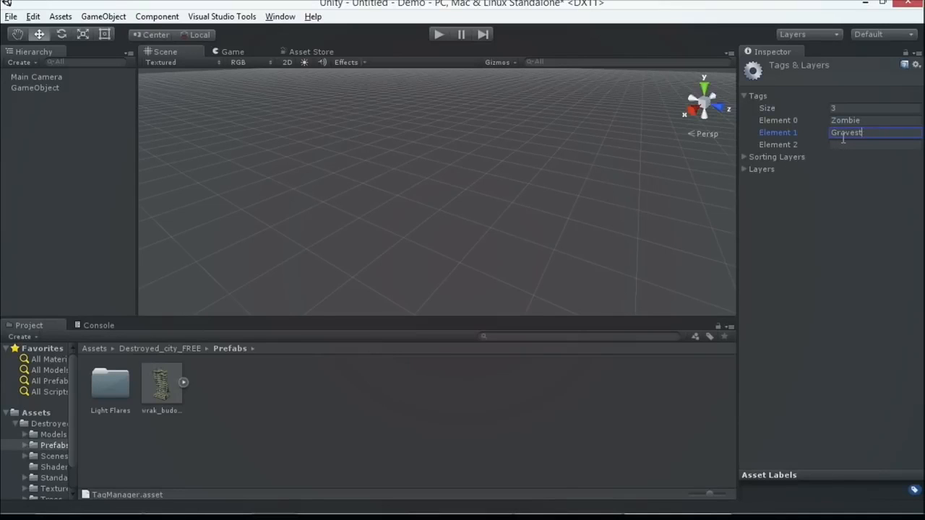
{"action": "type", "text": "one"}
{"action": "key", "text": "Return"}
Assign the Zombie tag to the empty GameObject.
{"action": "left_click", "coordinate": [66, 88]}
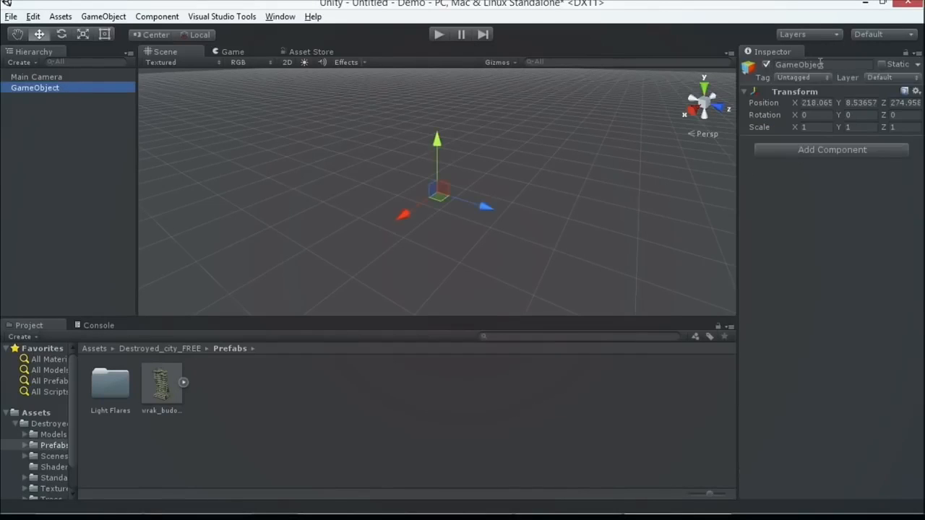
{"action": "left_click", "coordinate": [800, 77]}
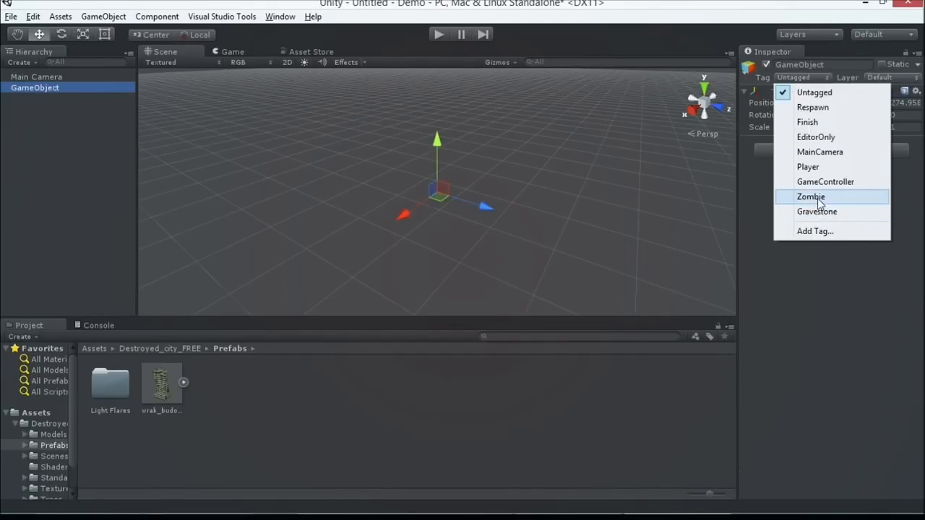
{"action": "left_click", "coordinate": [816, 198]}
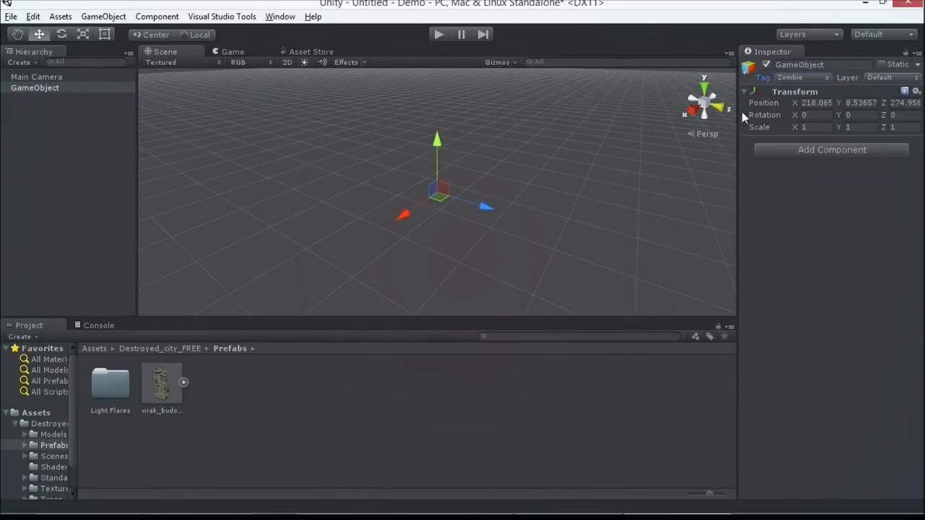
{"action": "left_click", "coordinate": [795, 64]}
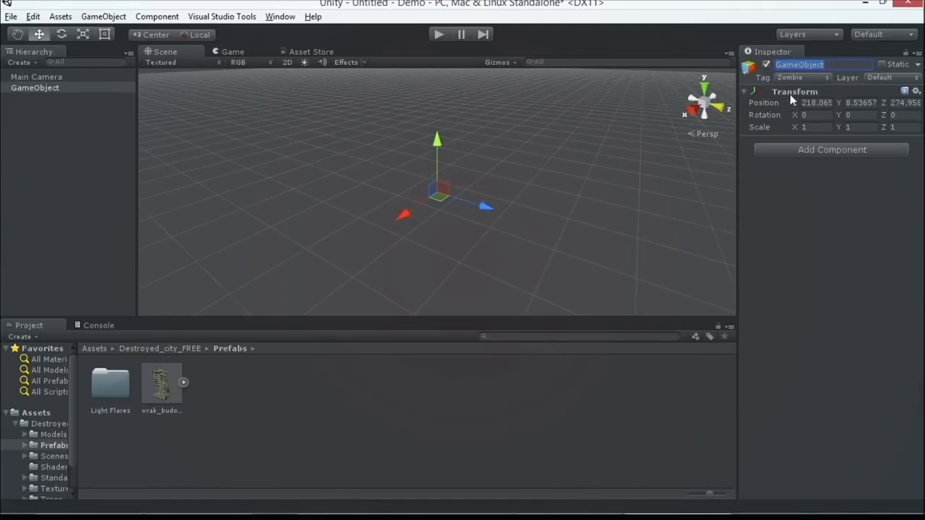
{"action": "left_click", "coordinate": [745, 92]}
{"action": "left_click", "coordinate": [745, 91]}
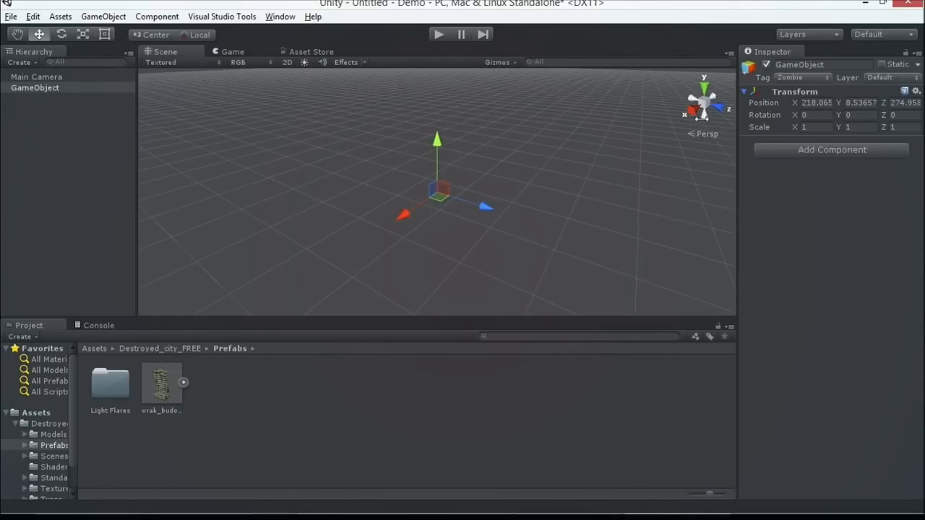
Move the GameObject through the scene to about X 192, Y -14, Z 271.
{"action": "left_click_drag", "start_coordinate": [472, 193], "coordinate": [424, 154]}
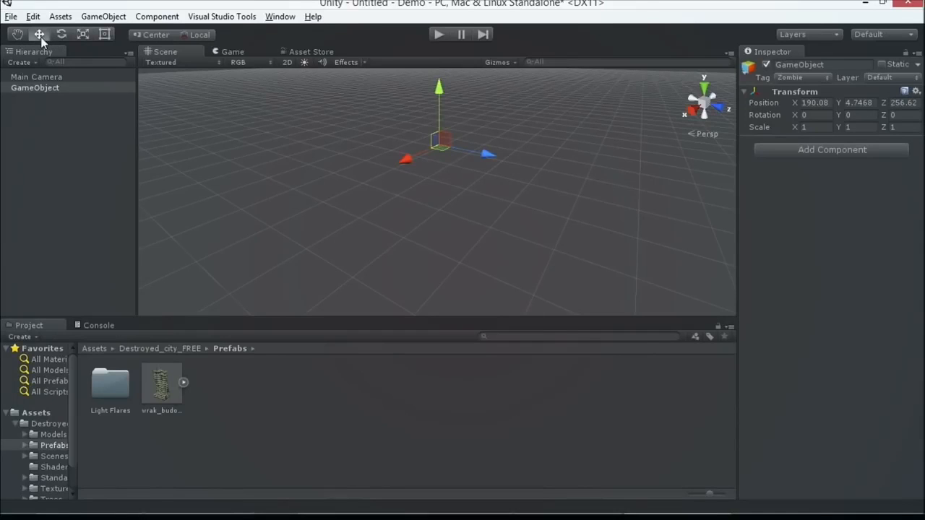
{"action": "left_click_drag", "start_coordinate": [443, 139], "coordinate": [443, 176]}
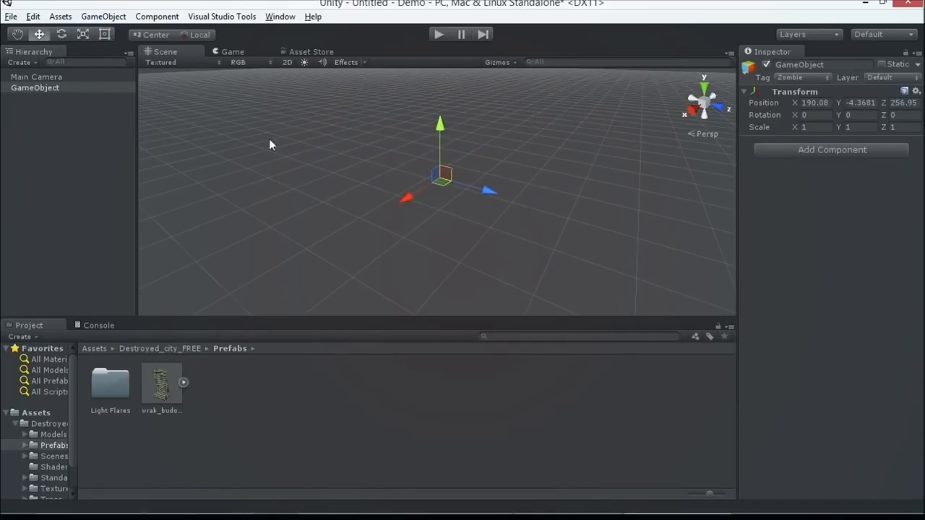
{"action": "left_click_drag", "start_coordinate": [439, 177], "coordinate": [488, 188]}
{"action": "right_click_drag", "start_coordinate": [549, 248], "coordinate": [542, 290]}
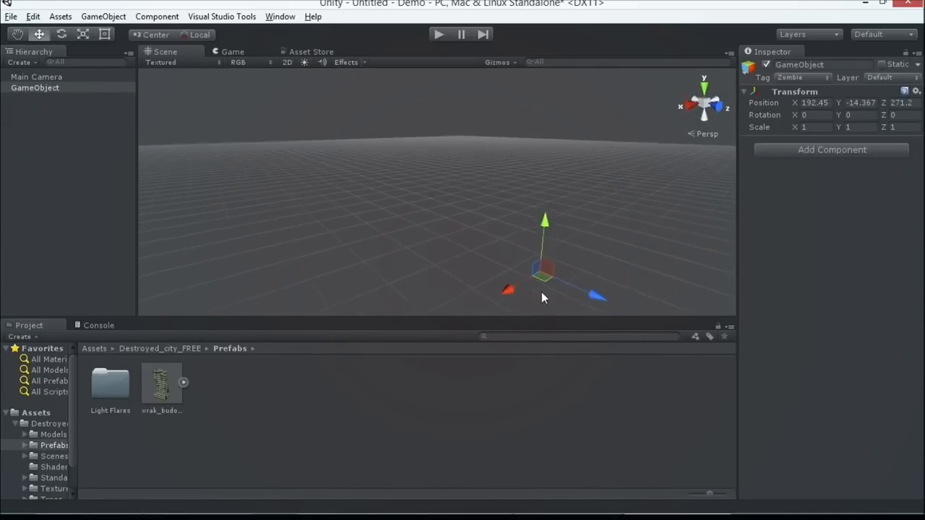
Rotate the GameObject about its Y axis by about 4.7 degrees.
{"action": "left_click", "coordinate": [62, 34]}
{"action": "right_click_drag", "start_coordinate": [390, 193], "coordinate": [392, 196]}
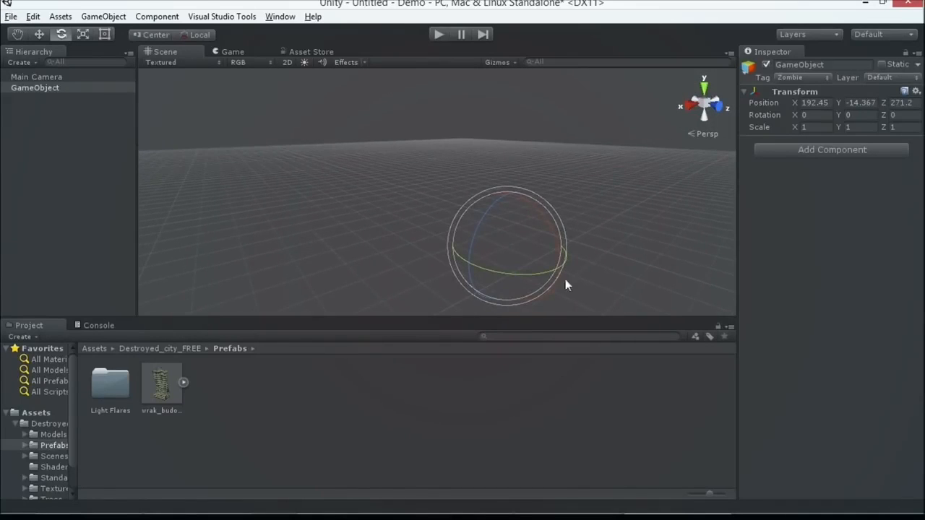
{"action": "left_click_drag", "start_coordinate": [528, 273], "coordinate": [496, 264]}
Add a 3D cube to the scene and stretch it with the Scale tool to about 2.54 along Z.
{"action": "left_click", "coordinate": [83, 35]}
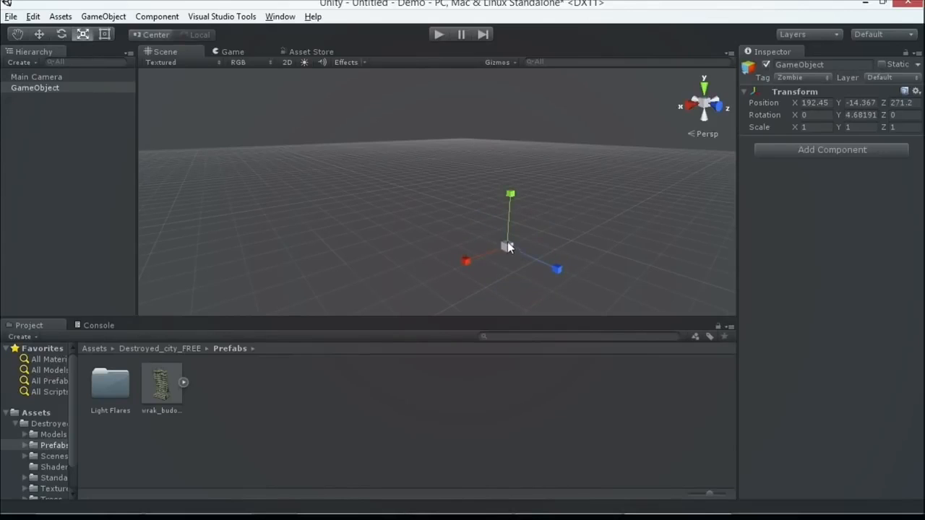
{"action": "left_click", "coordinate": [103, 16]}
{"action": "mouse_move", "coordinate": [97, 64]}
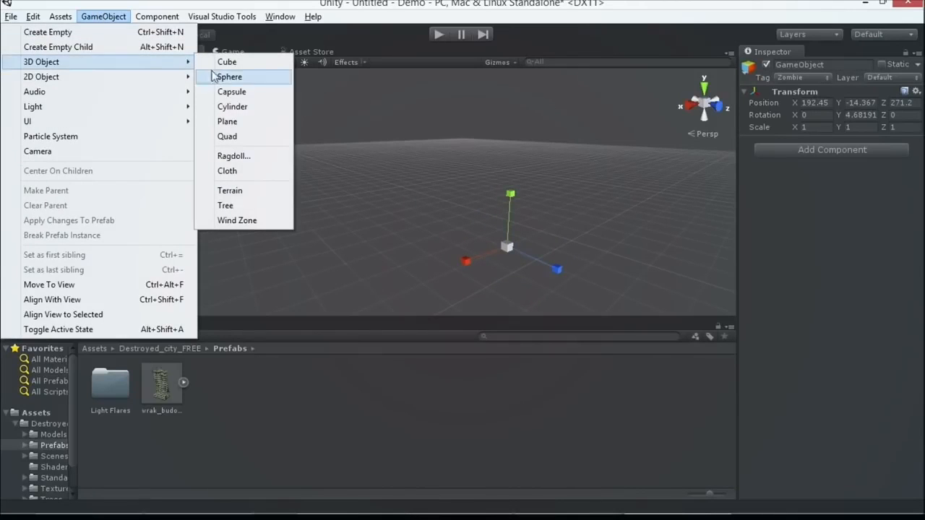
{"action": "left_click", "coordinate": [227, 62]}
{"action": "left_click_drag", "start_coordinate": [480, 204], "coordinate": [540, 224]}
{"action": "scroll", "coordinate": [464, 202], "scroll_direction": "up", "scroll_amount": 4}
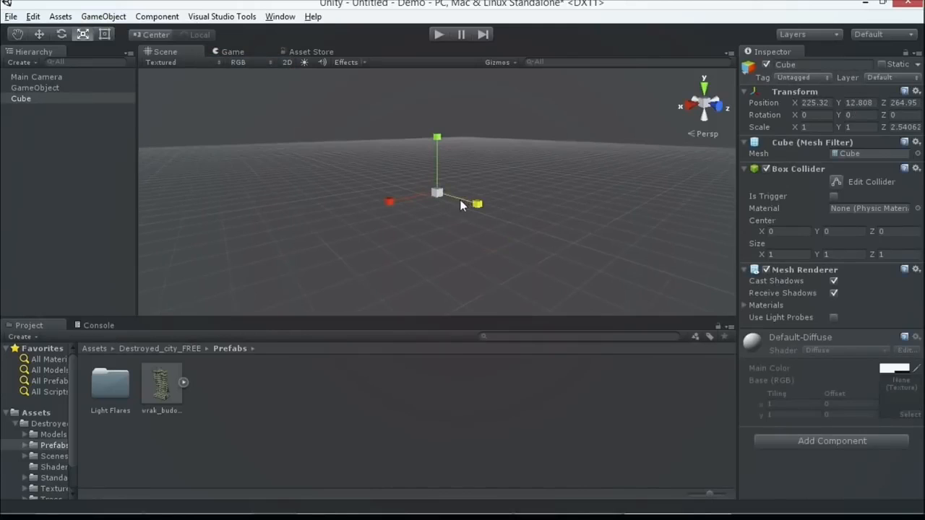
Frame the cube and scale it to about 4.16 in X, 1.45 in Y and 3.09 in Z.
{"action": "double_click", "coordinate": [26, 101]}
{"action": "left_click_drag", "start_coordinate": [387, 201], "coordinate": [325, 222]}
{"action": "left_click_drag", "start_coordinate": [436, 137], "coordinate": [436, 126]}
{"action": "left_click_drag", "start_coordinate": [438, 191], "coordinate": [458, 206]}
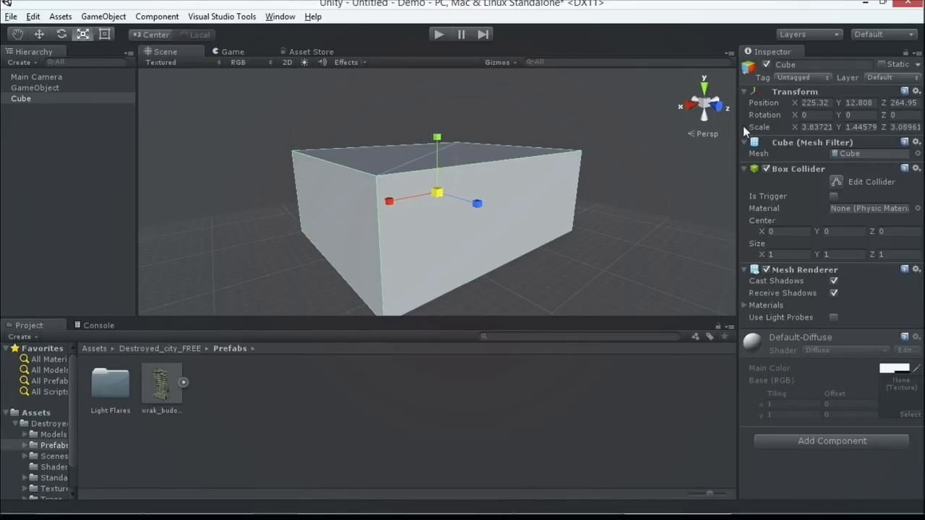
{"action": "scroll", "coordinate": [424, 199], "scroll_direction": "down", "scroll_amount": 8}
{"action": "scroll", "coordinate": [419, 196], "scroll_direction": "up", "scroll_amount": 5}
{"action": "left_click_drag", "start_coordinate": [392, 202], "coordinate": [445, 192]}
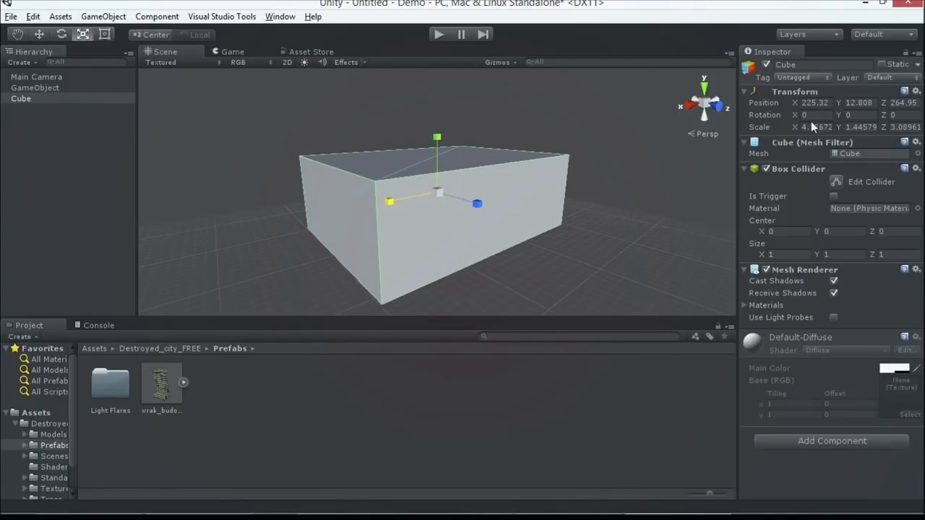
Examine the transforms and components of the cube, the GameObject and the Main Camera, collapsing the Camera component.
{"action": "left_click", "coordinate": [122, 99]}
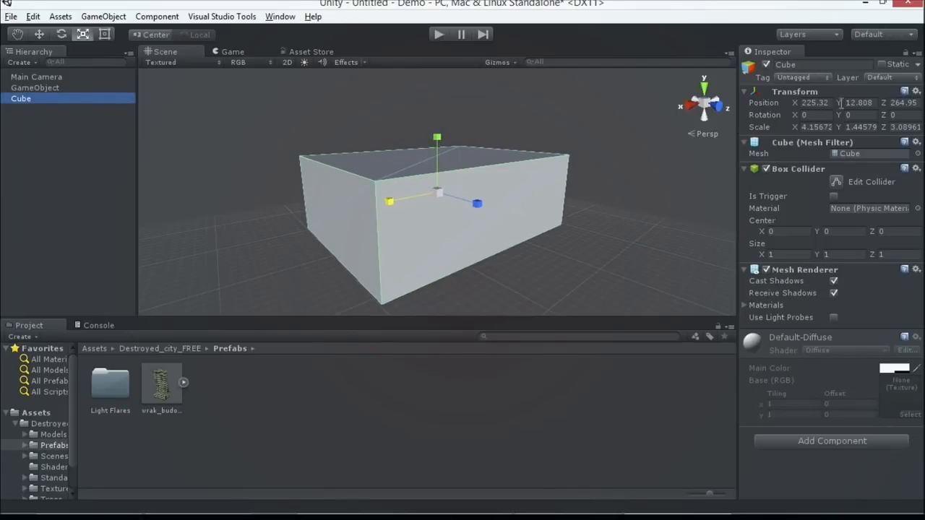
{"action": "left_click", "coordinate": [68, 87]}
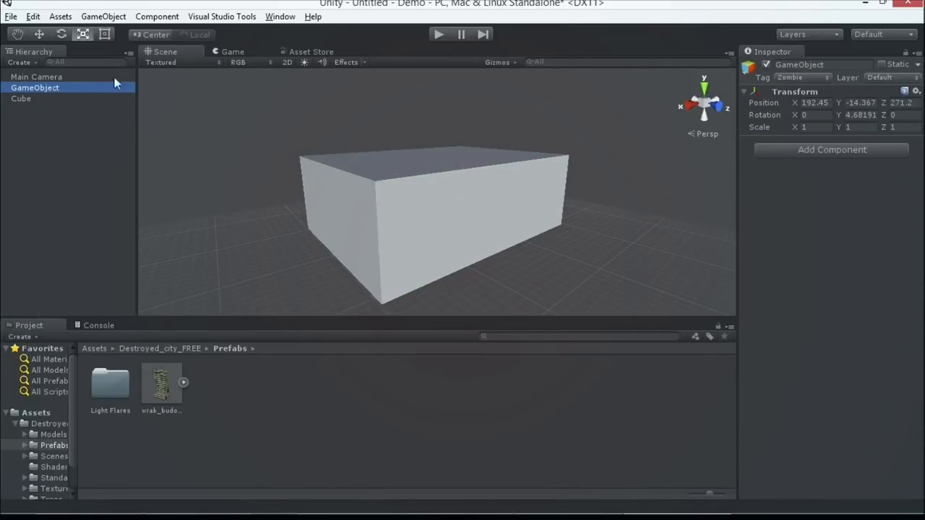
{"action": "left_click", "coordinate": [87, 77]}
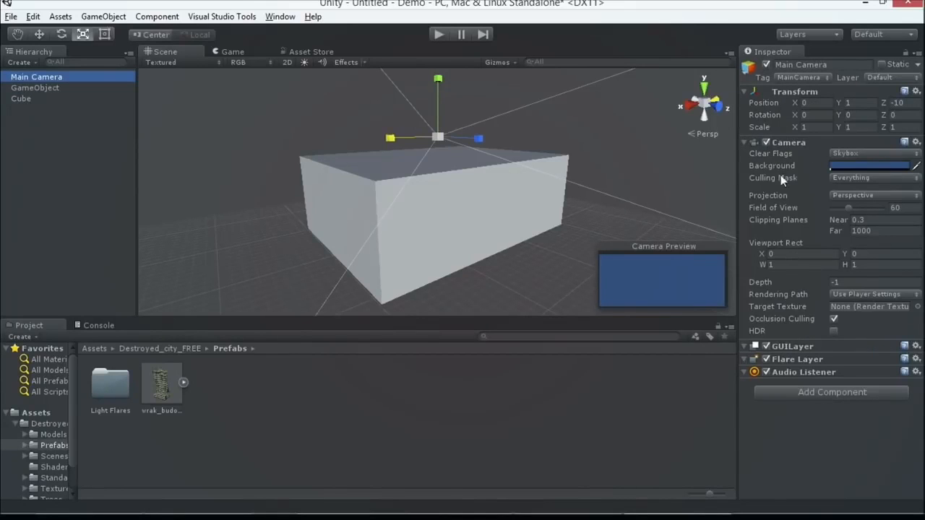
{"action": "left_click", "coordinate": [815, 143]}
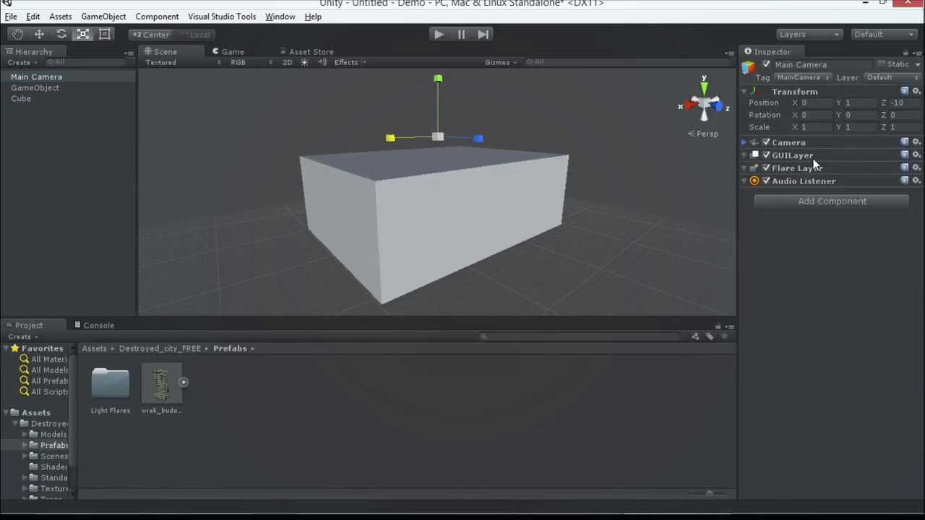
Review the cube's components, collapsing its Mesh Filter, Box Collider and Mesh Renderer.
{"action": "left_click", "coordinate": [86, 98]}
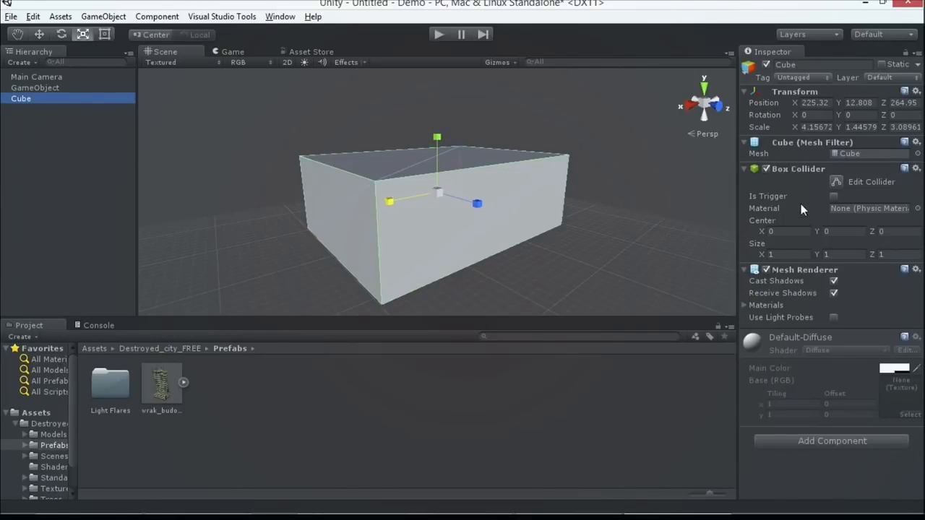
{"action": "left_click", "coordinate": [744, 142]}
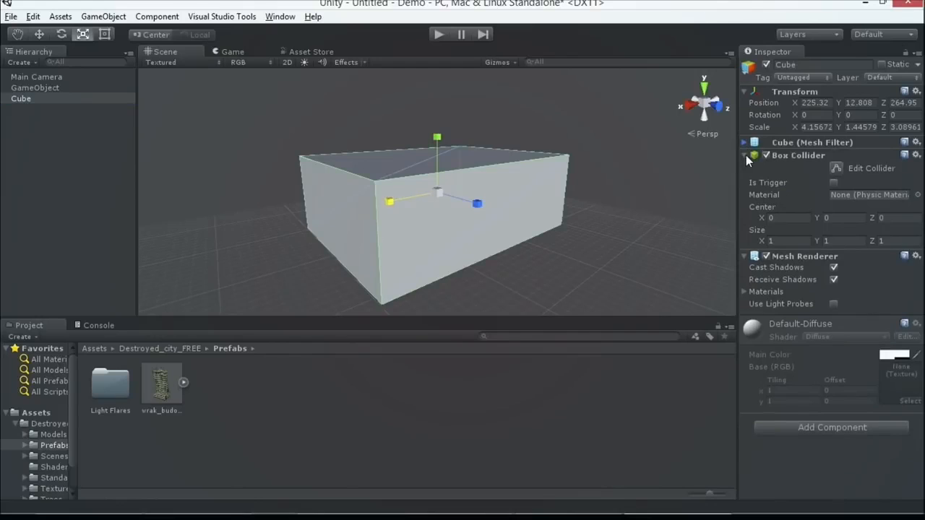
{"action": "left_click", "coordinate": [745, 155]}
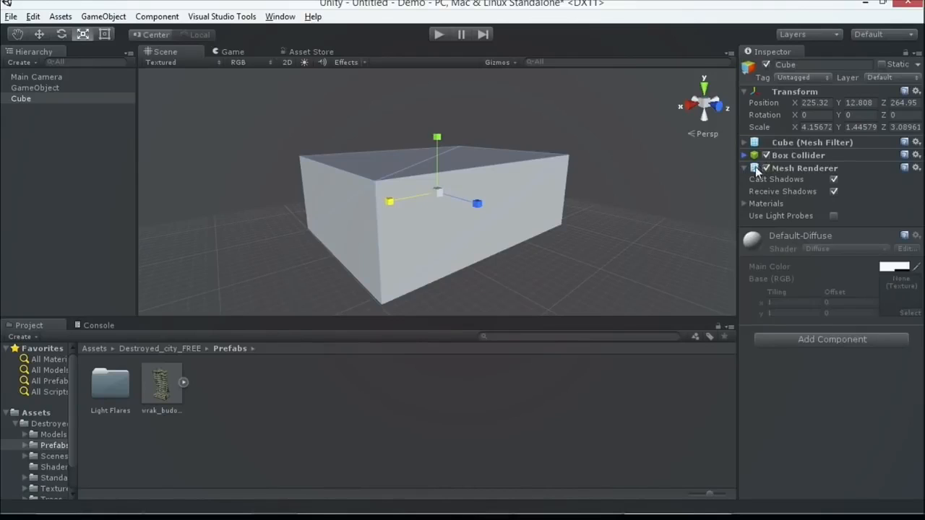
{"action": "left_click", "coordinate": [745, 167]}
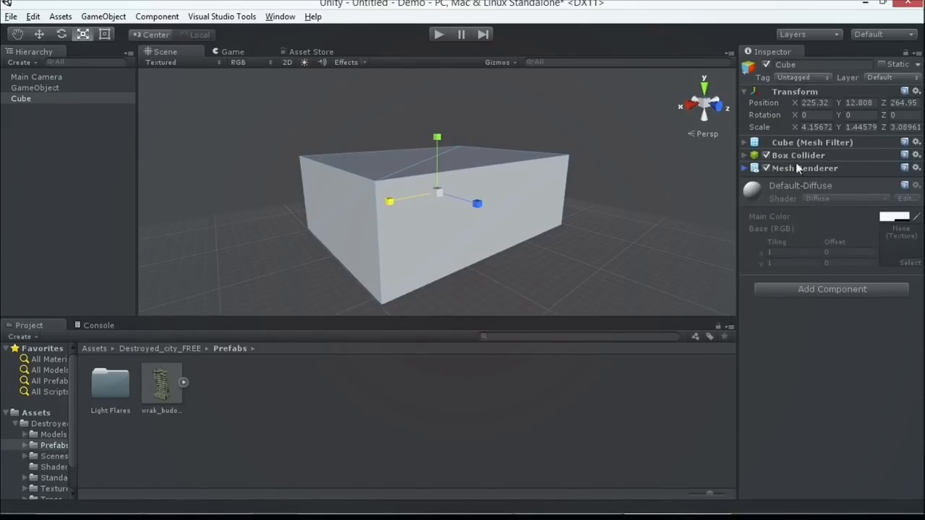
{"action": "left_click", "coordinate": [59, 99]}
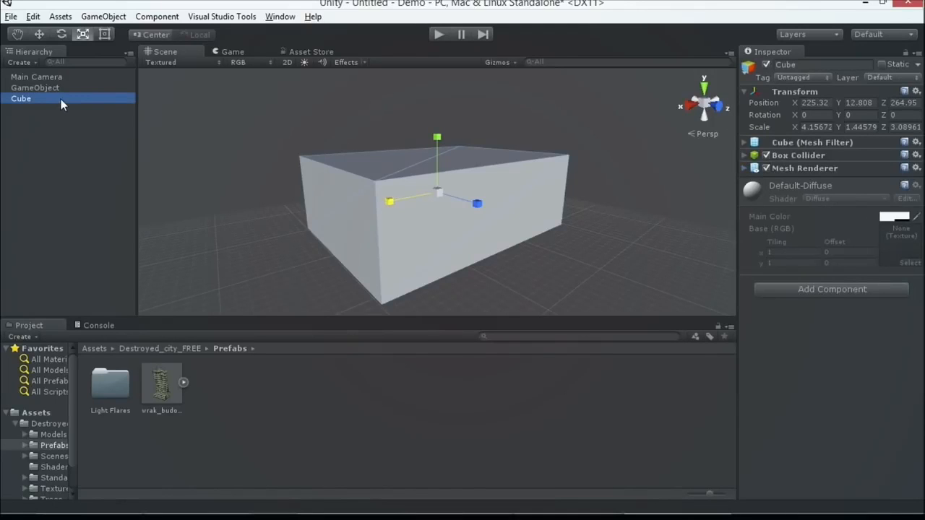
Save the scene as Level1 in the project's Assets folder.
{"action": "key", "text": "ctrl+s"}
{"action": "left_click", "coordinate": [12, 16]}
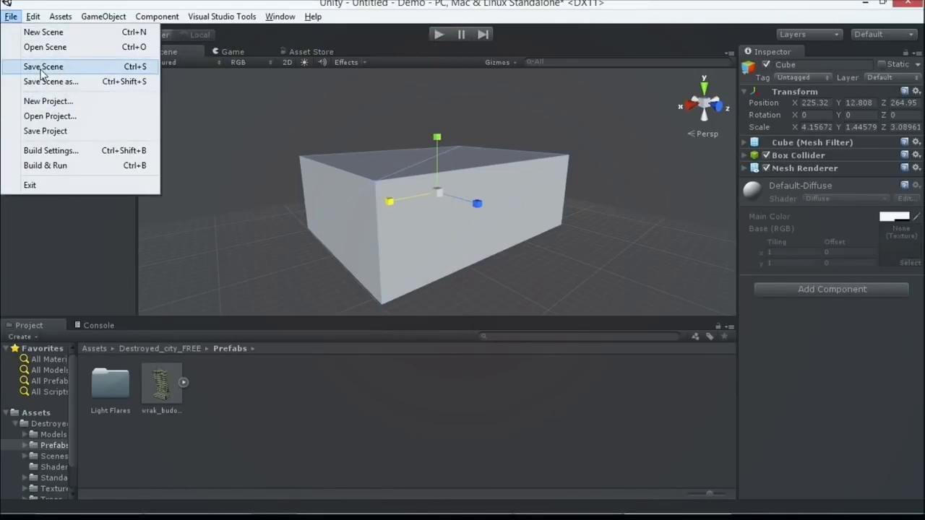
{"action": "left_click", "coordinate": [37, 65]}
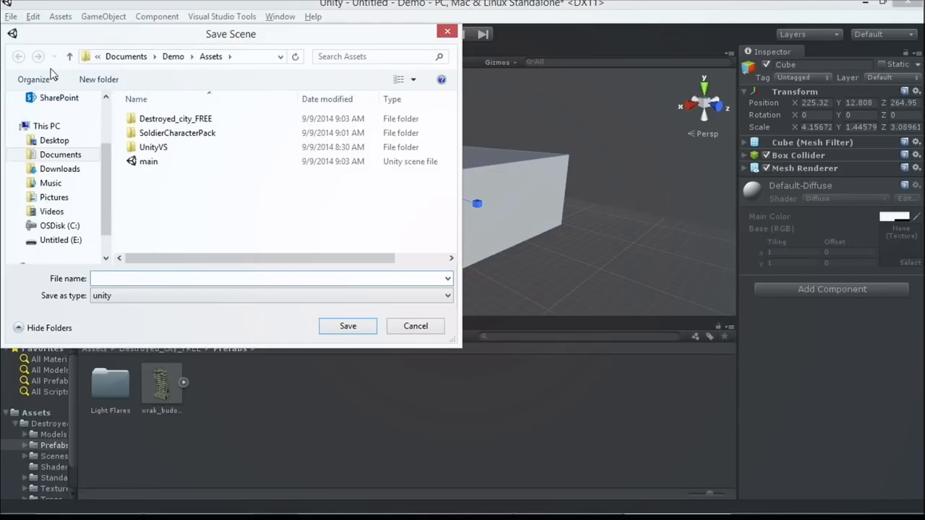
{"action": "type", "text": "lEVEL"}
{"action": "key", "text": "ctrl+a"}
{"action": "type", "text": "Level1"}
{"action": "key", "text": "Return"}
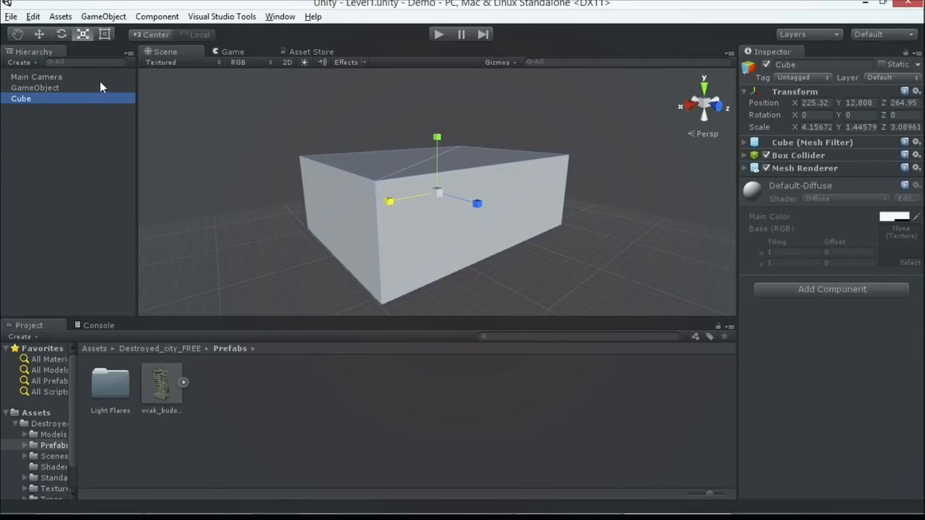
Switch to the slide presentation and advance to the Prefabs and Packages slide.
{"action": "key", "text": "alt+Tab"}
{"action": "key", "text": "Right"}
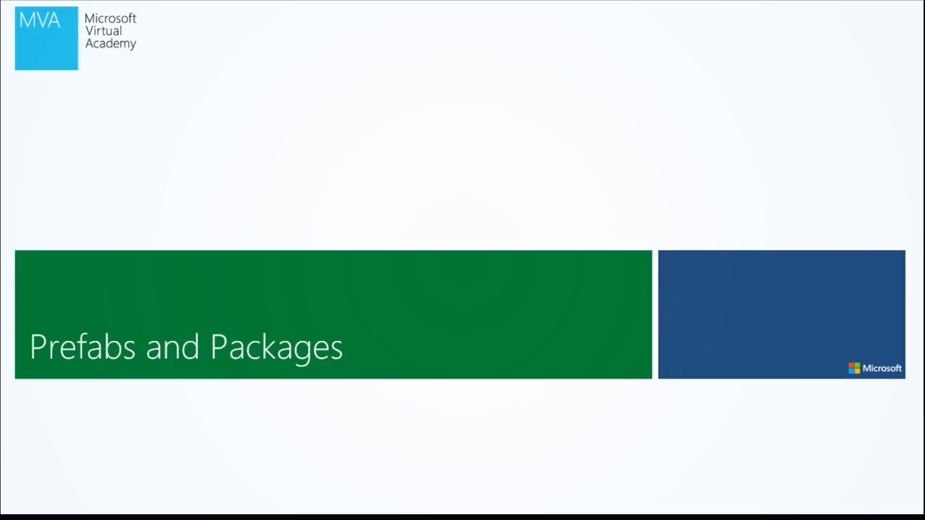
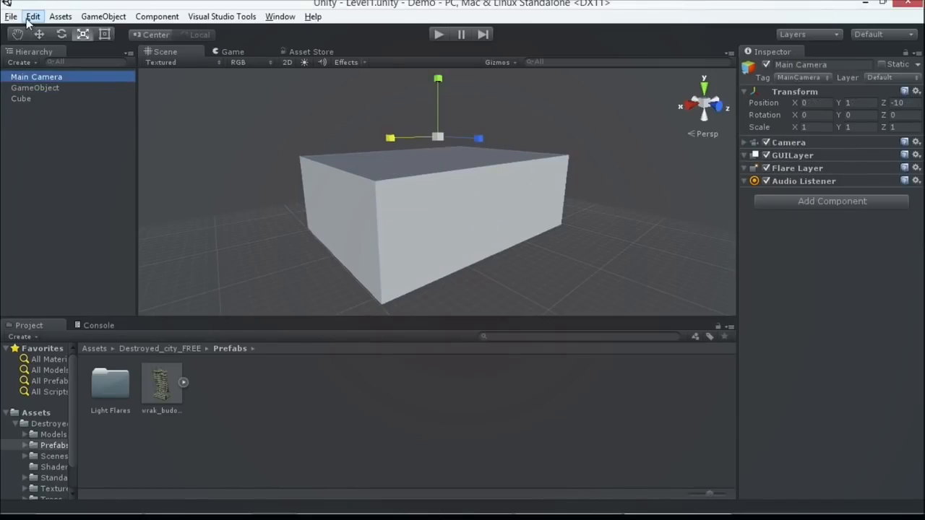
Open the destroyed_city scene from the Scenes folder of Destroyed_city_FREE.
{"action": "left_click", "coordinate": [45, 423]}
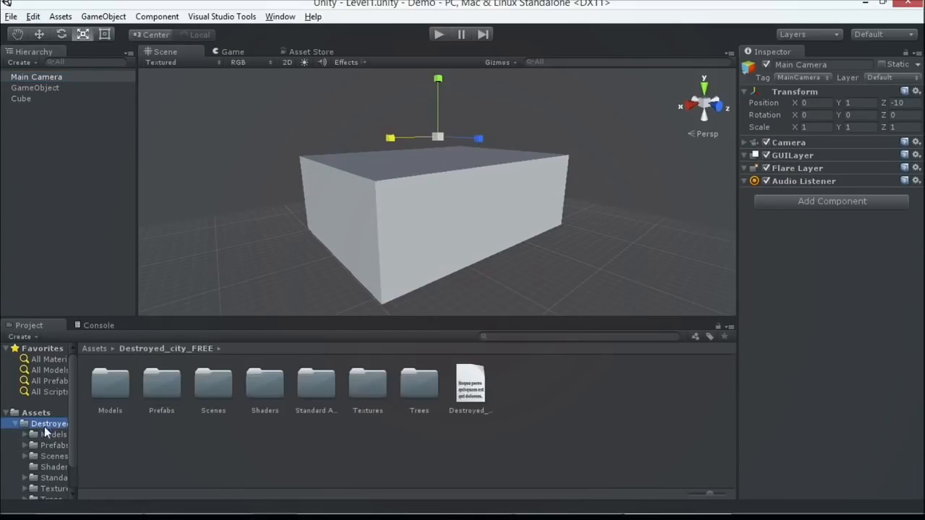
{"action": "left_click", "coordinate": [52, 446]}
{"action": "left_click", "coordinate": [169, 384]}
{"action": "double_click", "coordinate": [171, 384]}
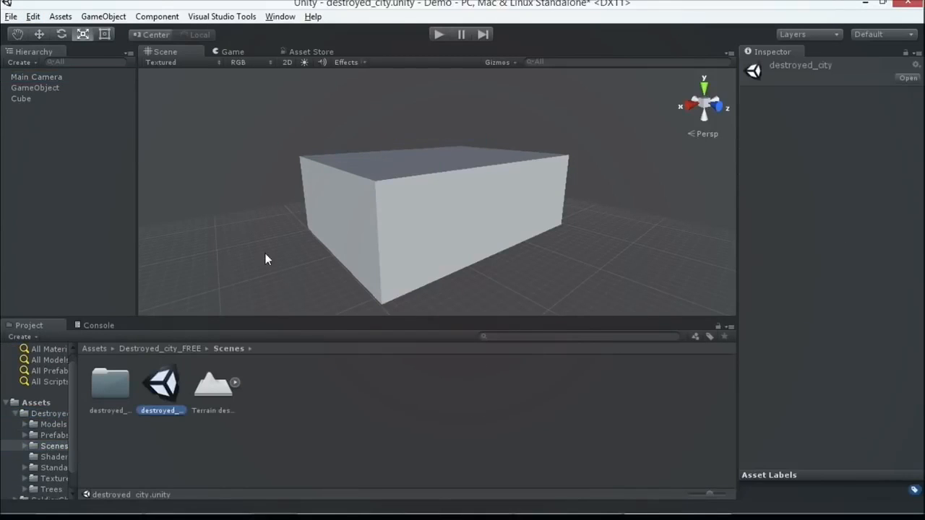
Examine the werky object, the contents of the destroyed_city folder and the city's ruined buildings and trees.
{"action": "left_click", "coordinate": [25, 143]}
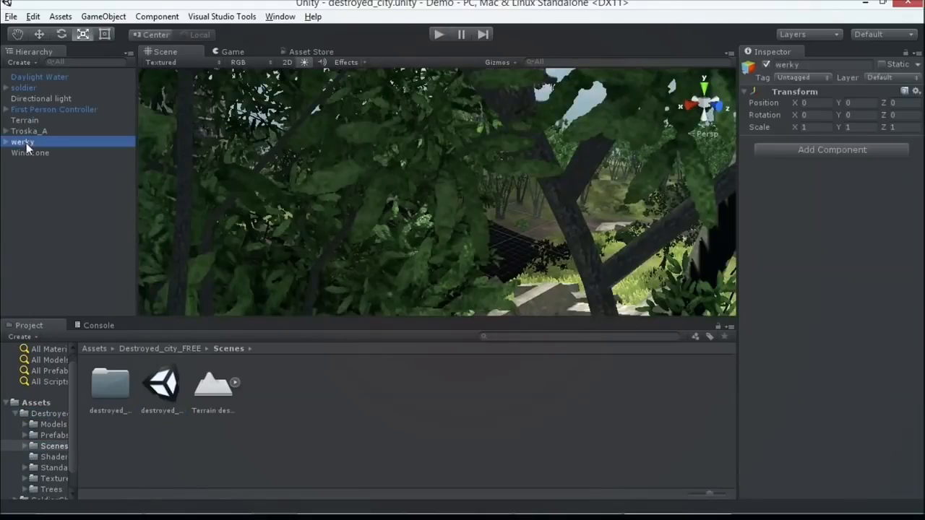
{"action": "double_click", "coordinate": [116, 400]}
{"action": "scroll", "coordinate": [156, 258], "scroll_direction": "down", "scroll_amount": 2}
{"action": "scroll", "coordinate": [156, 257], "scroll_direction": "down", "scroll_amount": 5}
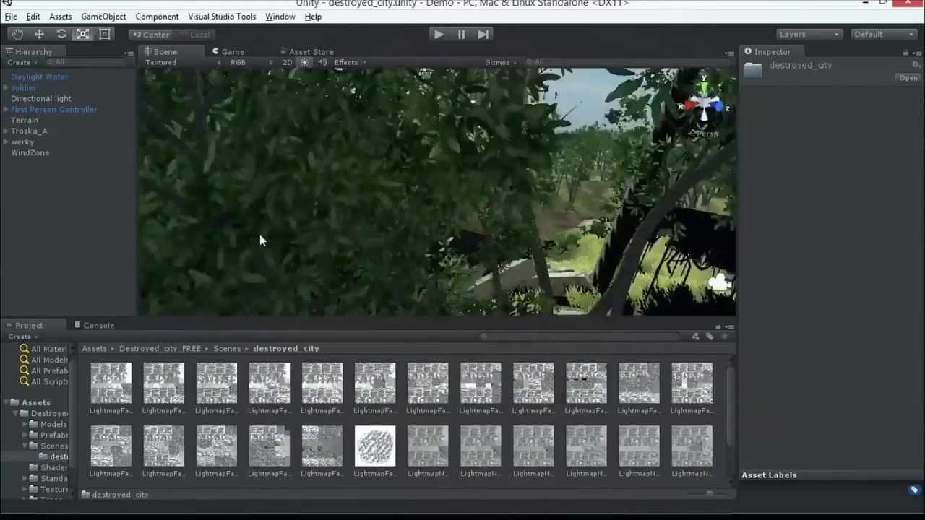
{"action": "middle_click_drag", "start_coordinate": [565, 253], "coordinate": [467, 290]}
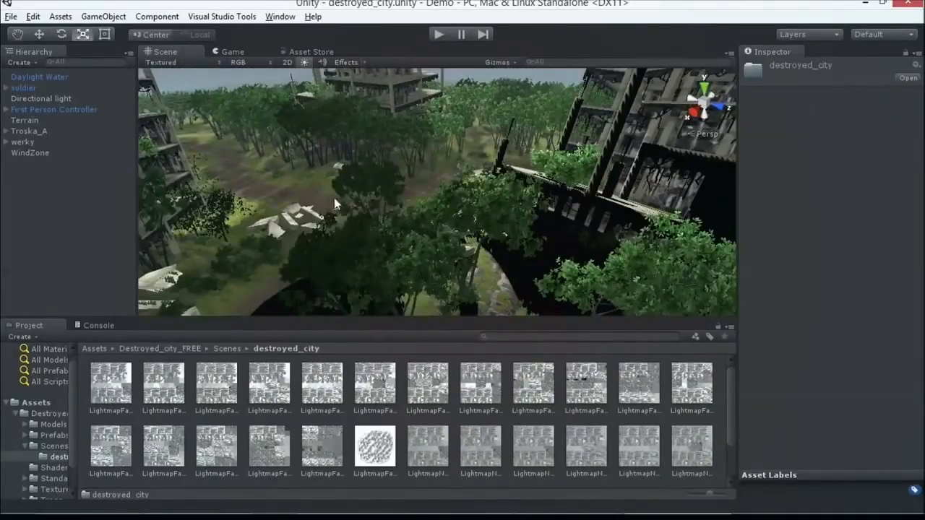
Place the wrak_budova prefab from Destroyed_city_FREE's Prefabs folder among the buildings in the scene.
{"action": "left_click", "coordinate": [47, 414]}
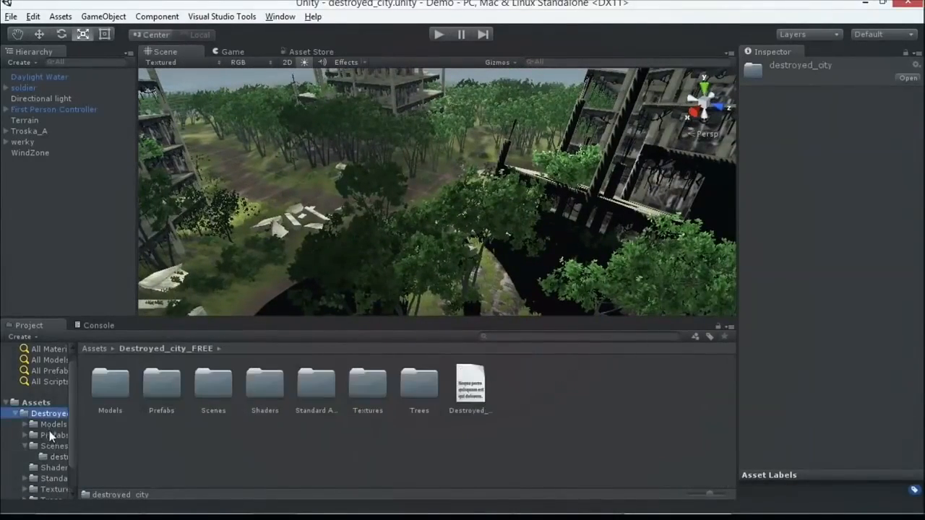
{"action": "left_click", "coordinate": [52, 435]}
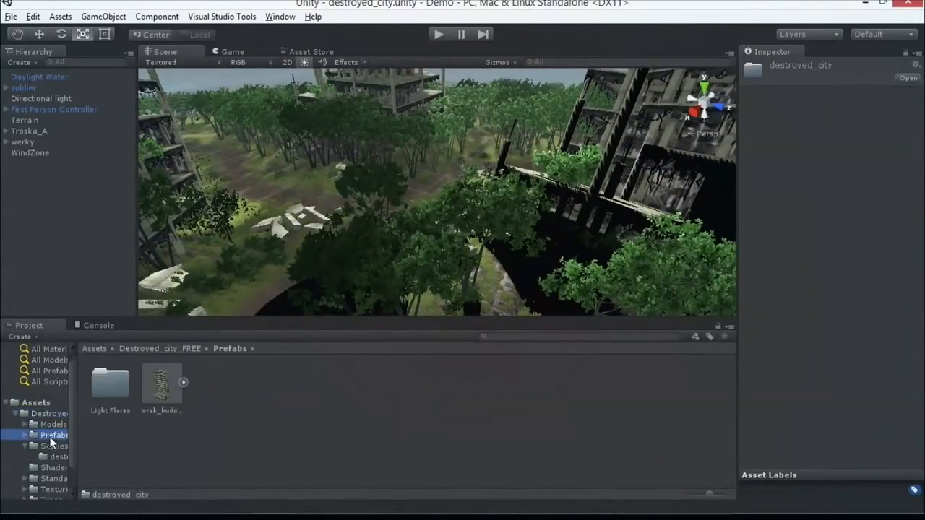
{"action": "left_click", "coordinate": [155, 396]}
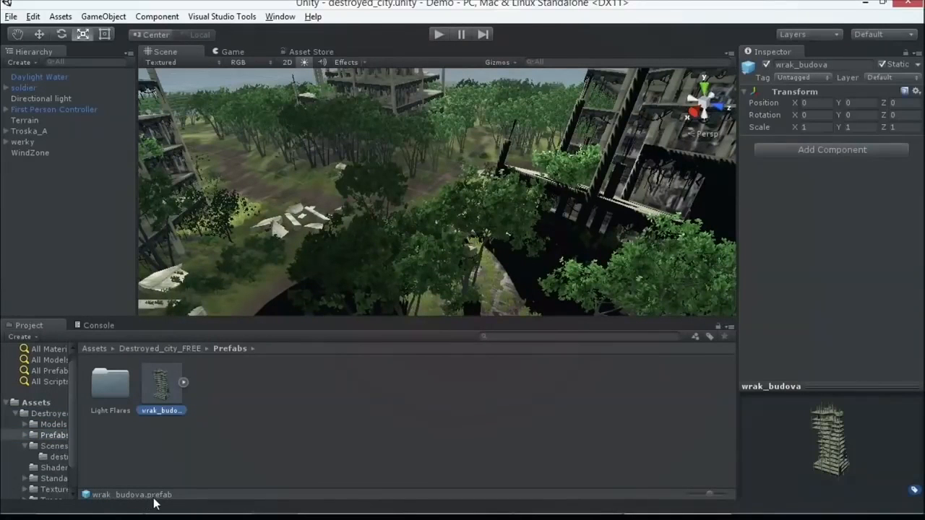
{"action": "left_click_drag", "start_coordinate": [165, 406], "coordinate": [289, 169]}
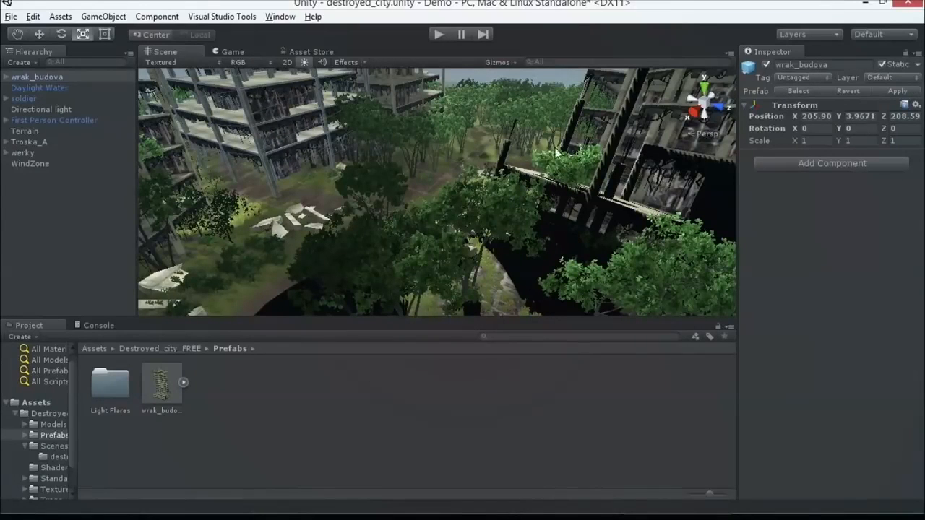
Add an Audio Source component to the placed wrak_budova building.
{"action": "left_click", "coordinate": [788, 165]}
{"action": "type", "text": "aud"}
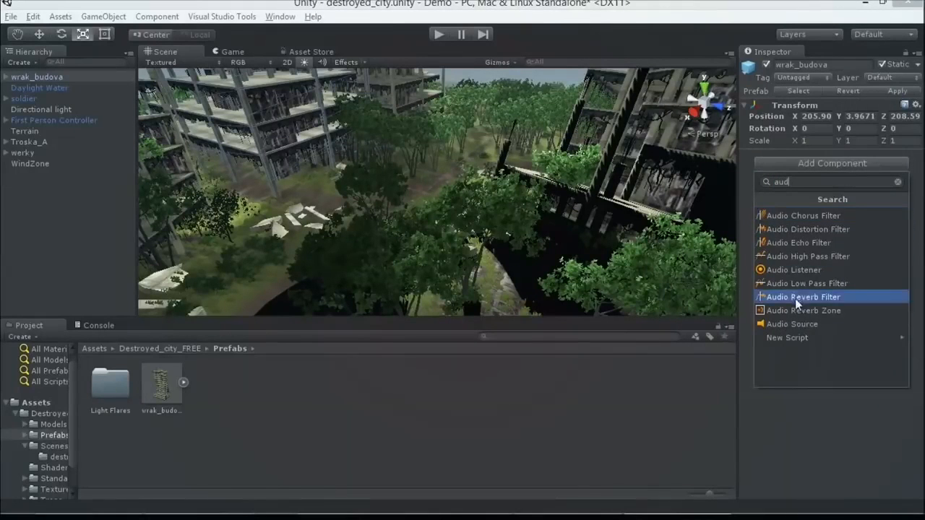
{"action": "left_click", "coordinate": [801, 324]}
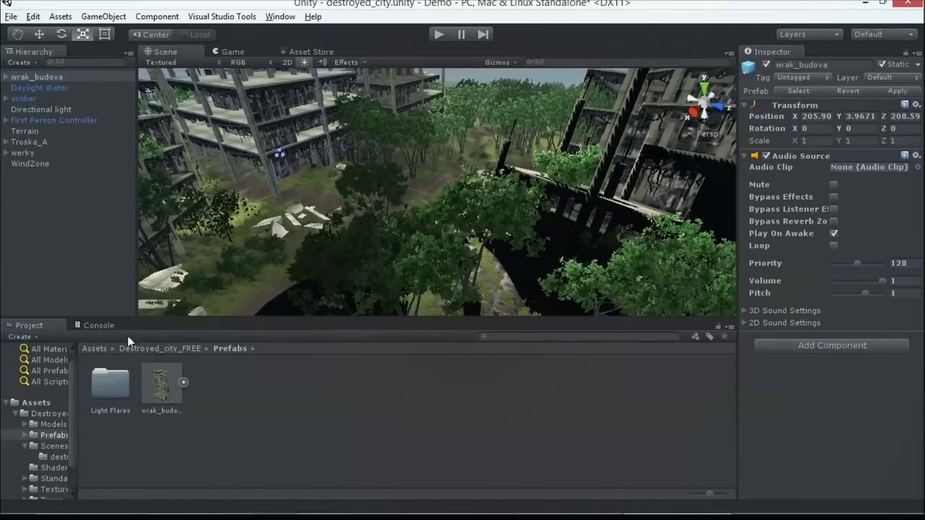
Compare the wrak_budova prefab with its scene instances, and apply the edited building's Audio Source change to the prefab.
{"action": "left_click", "coordinate": [162, 383]}
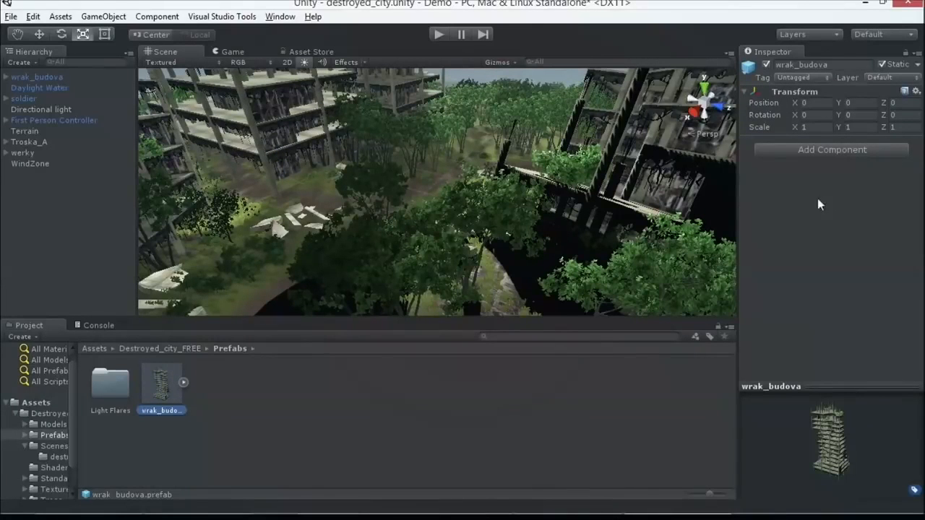
{"action": "left_click", "coordinate": [66, 77]}
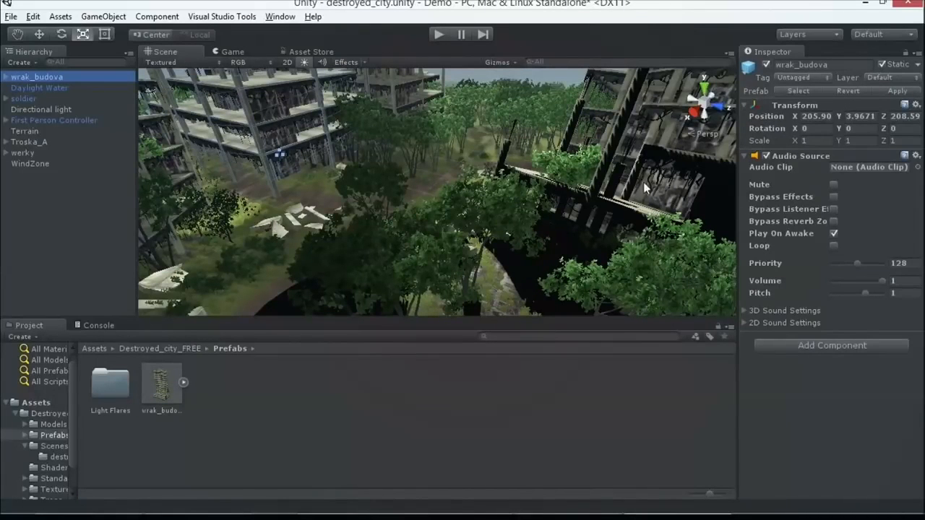
{"action": "left_click", "coordinate": [389, 87]}
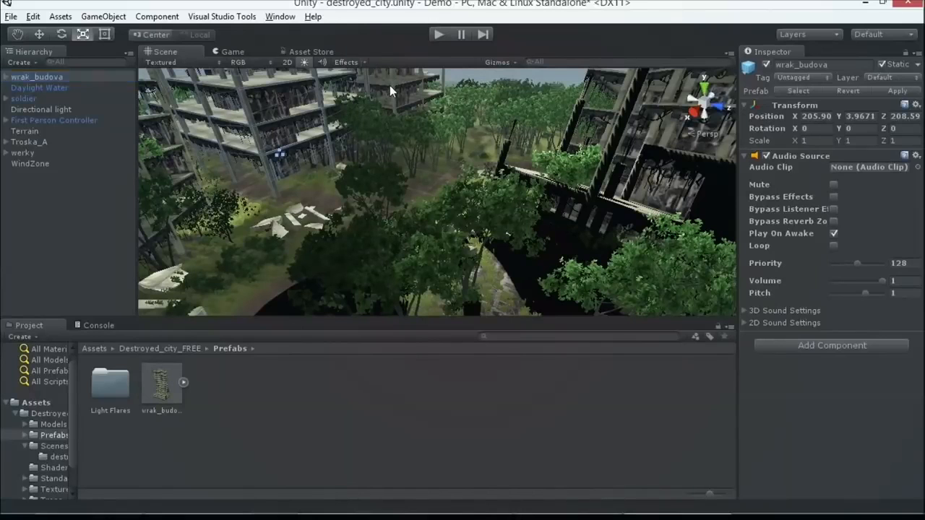
{"action": "left_click", "coordinate": [248, 110]}
{"action": "left_click", "coordinate": [896, 91]}
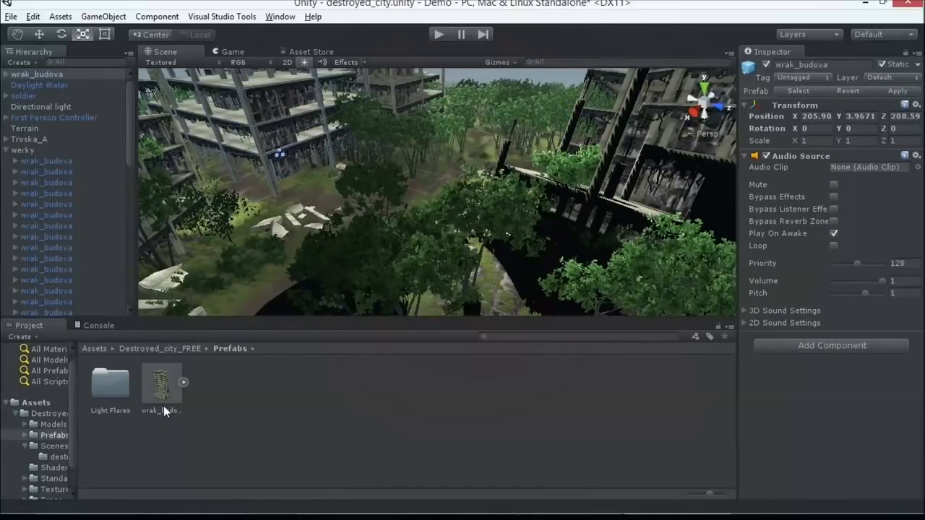
Inspect several other wrak_budova buildings in the scene for the Audio Source component.
{"action": "left_click", "coordinate": [402, 108]}
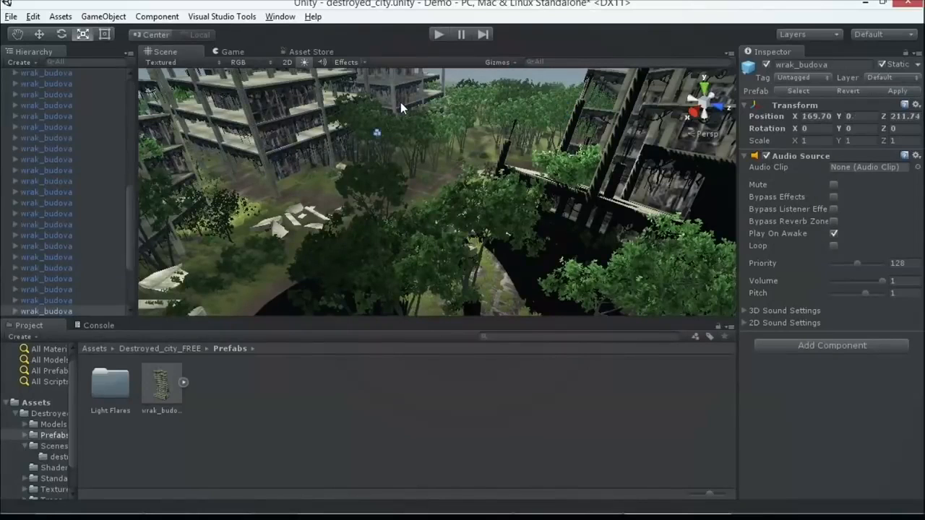
{"action": "left_click", "coordinate": [608, 141]}
{"action": "left_click", "coordinate": [410, 91]}
{"action": "left_click", "coordinate": [609, 135]}
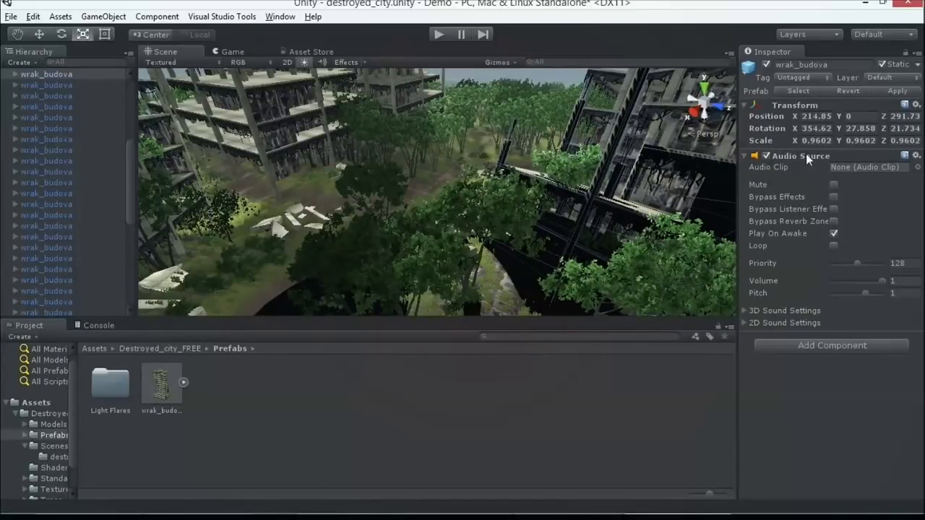
{"action": "left_click", "coordinate": [145, 143]}
{"action": "key", "text": "f"}
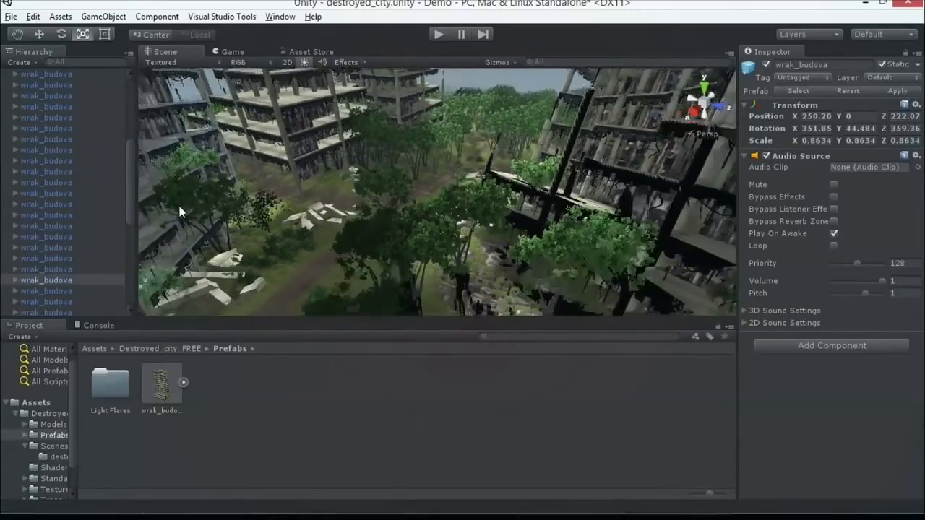
{"action": "scroll", "coordinate": [184, 204], "scroll_direction": "down", "scroll_amount": 5}
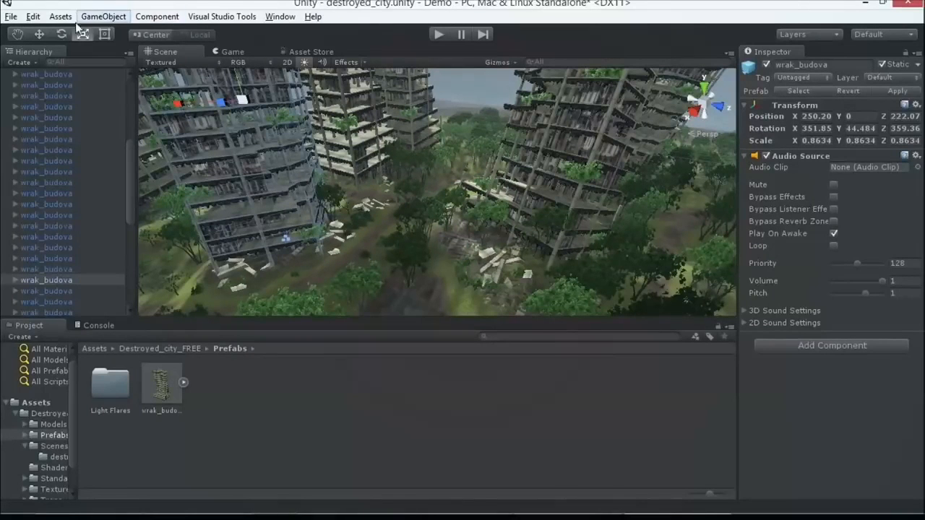
Create a new scene without saving the changes made to destroyed_city.
{"action": "left_click", "coordinate": [11, 16]}
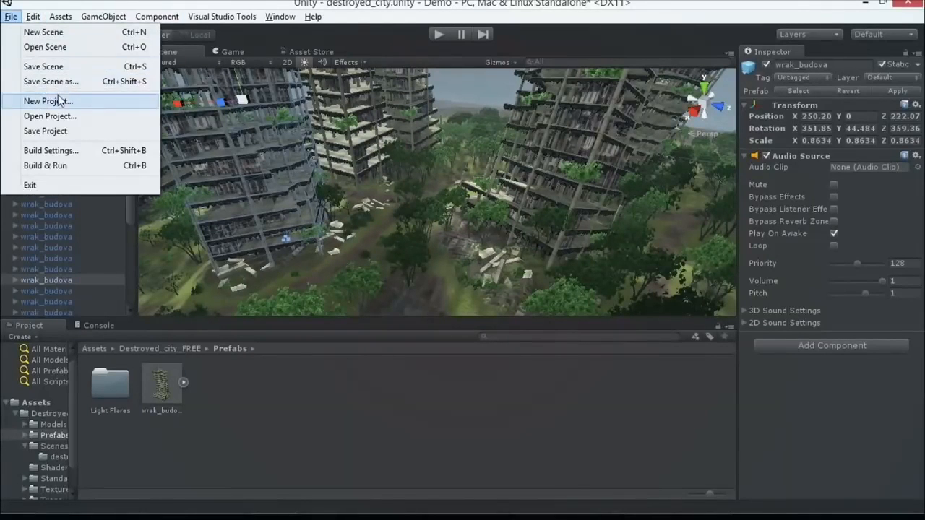
{"action": "left_click", "coordinate": [54, 32]}
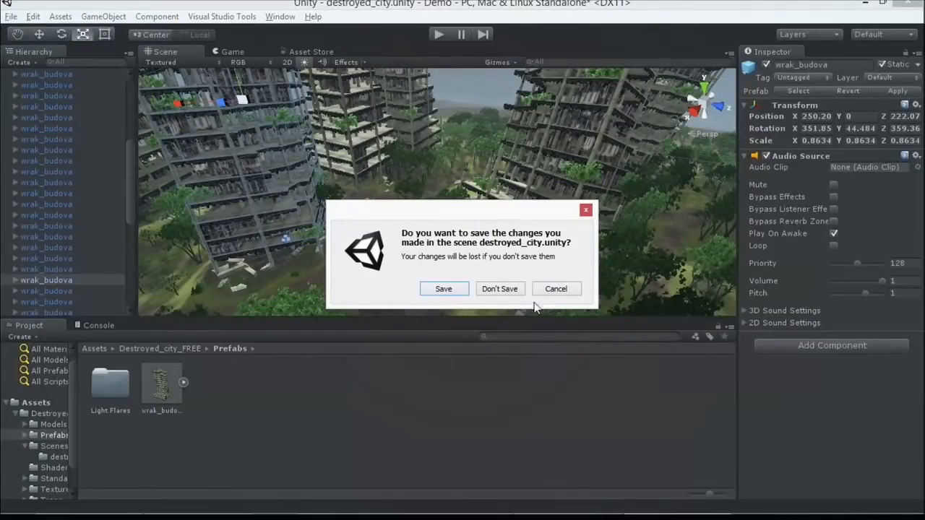
{"action": "left_click", "coordinate": [498, 289]}
Add a cube and an empty game object to the new scene.
{"action": "left_click", "coordinate": [94, 18]}
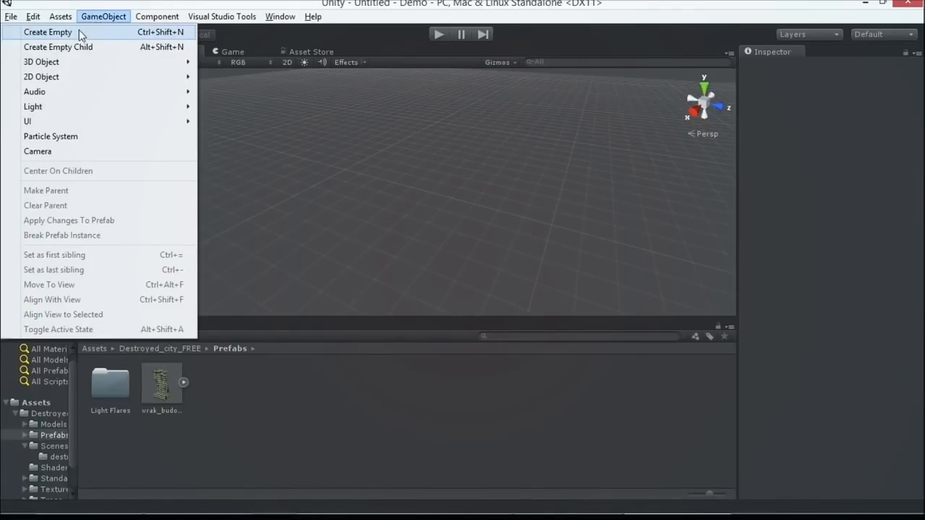
{"action": "mouse_move", "coordinate": [90, 61]}
{"action": "left_click", "coordinate": [245, 62]}
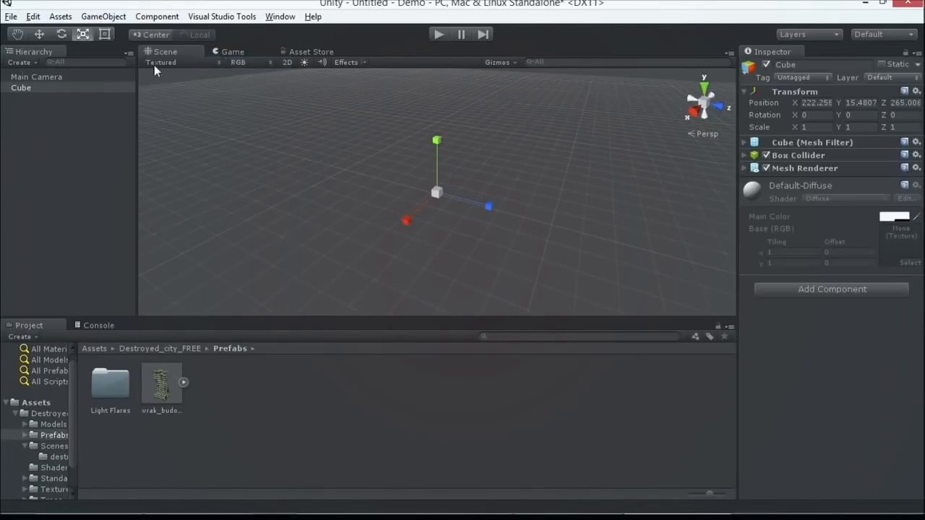
{"action": "left_click", "coordinate": [104, 16]}
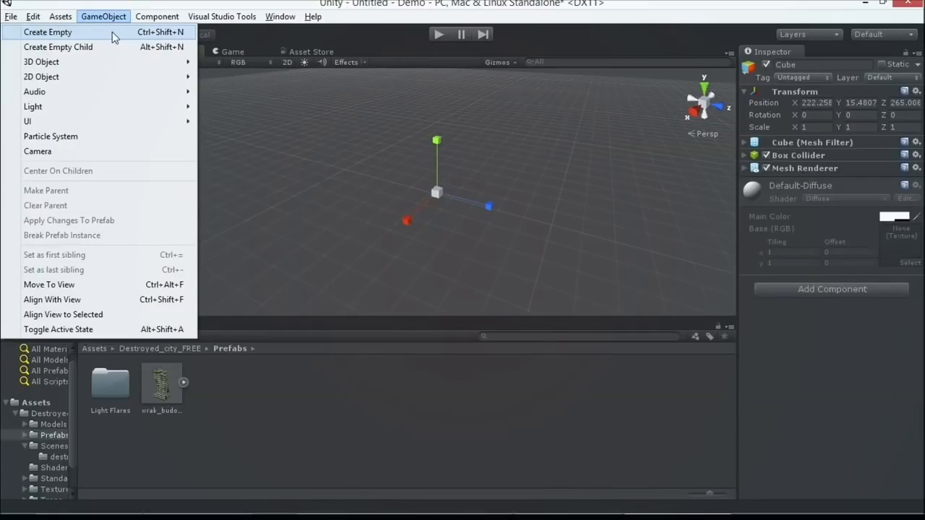
{"action": "left_click", "coordinate": [112, 33]}
Duplicate the cube and move the copy along the Z axis to about 268.87.
{"action": "left_click", "coordinate": [69, 88]}
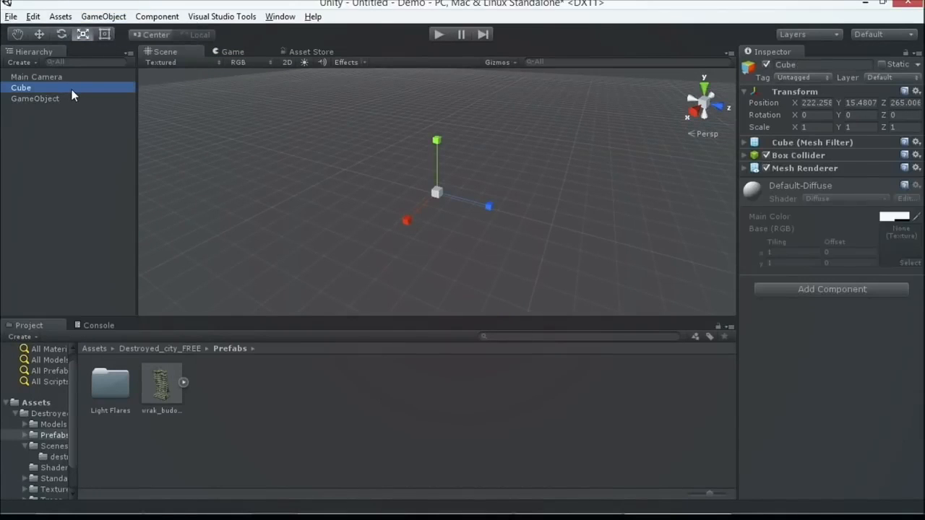
{"action": "key", "text": "ctrl+d"}
{"action": "left_click", "coordinate": [40, 34]}
{"action": "mouse_move", "coordinate": [490, 206]}
{"action": "left_mouse_down"}
{"action": "mouse_move", "coordinate": [512, 211]}
{"action": "mouse_move", "coordinate": [498, 208]}
{"action": "left_mouse_up"}
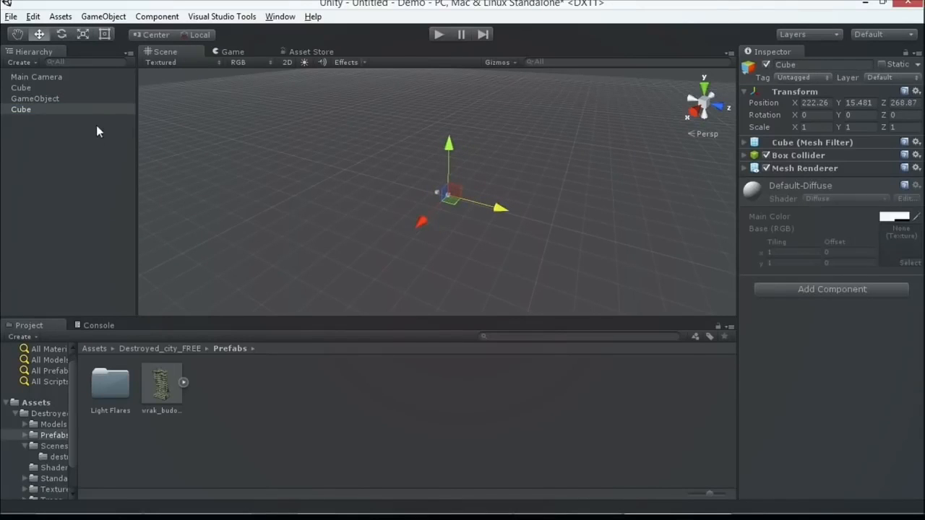
Rename the empty game object as AwesomeCubes.
{"action": "left_click", "coordinate": [43, 99]}
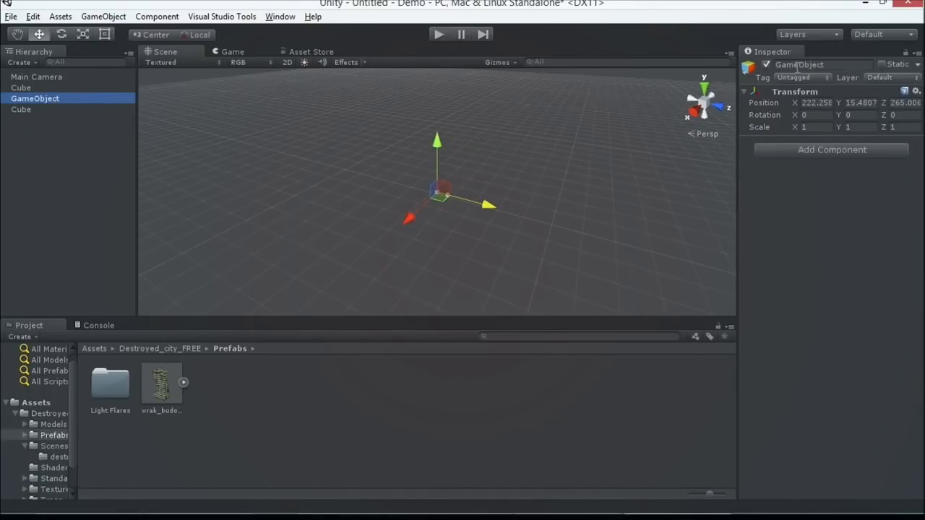
{"action": "left_click", "coordinate": [798, 65]}
{"action": "type", "text": "A"}
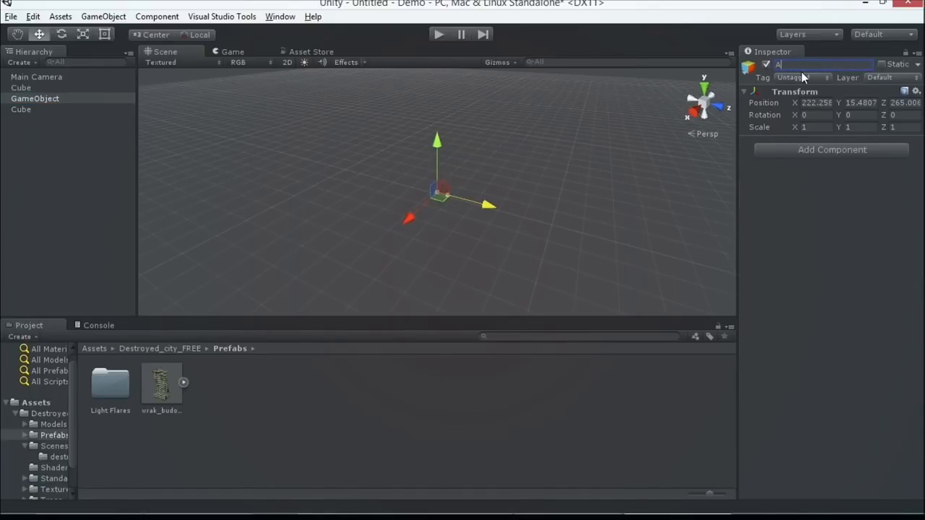
{"action": "type", "text": "weomse"}
{"action": "key", "text": "BackSpace"}
{"action": "key", "text": "BackSpace"}
{"action": "type", "text": "someCubes"}
{"action": "key", "text": "Return"}
Make both cubes children of the AwesomeCubes object.
{"action": "left_click", "coordinate": [38, 110]}
{"action": "left_click", "coordinate": [38, 89]}
{"action": "mouse_move", "coordinate": [43, 90]}
{"action": "left_mouse_down"}
{"action": "mouse_move", "coordinate": [51, 101]}
{"action": "mouse_move", "coordinate": [35, 99]}
{"action": "mouse_move", "coordinate": [39, 90]}
{"action": "left_mouse_up"}
Move AwesomeCubes along the Z axis to about 257.63 and compare its transform with a child cube's.
{"action": "left_click", "coordinate": [40, 90]}
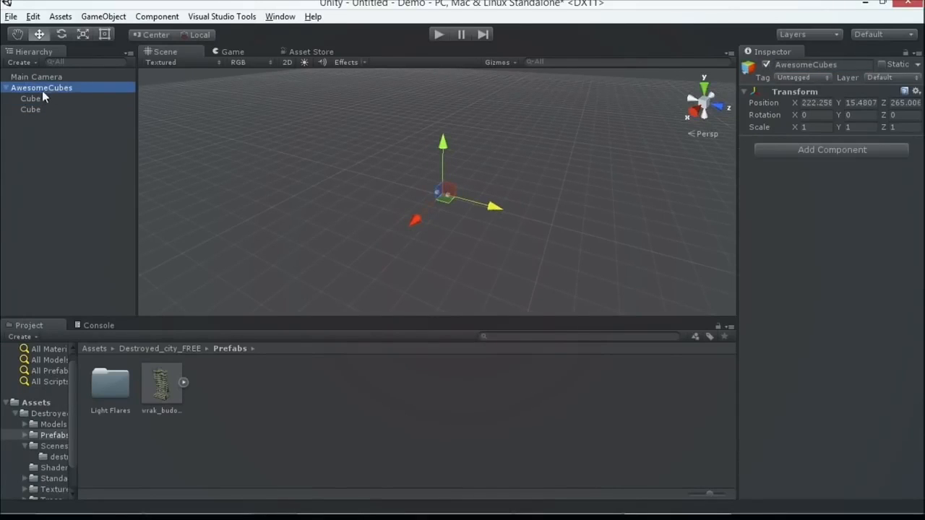
{"action": "left_click", "coordinate": [446, 144]}
{"action": "left_click_drag", "start_coordinate": [491, 204], "coordinate": [352, 170]}
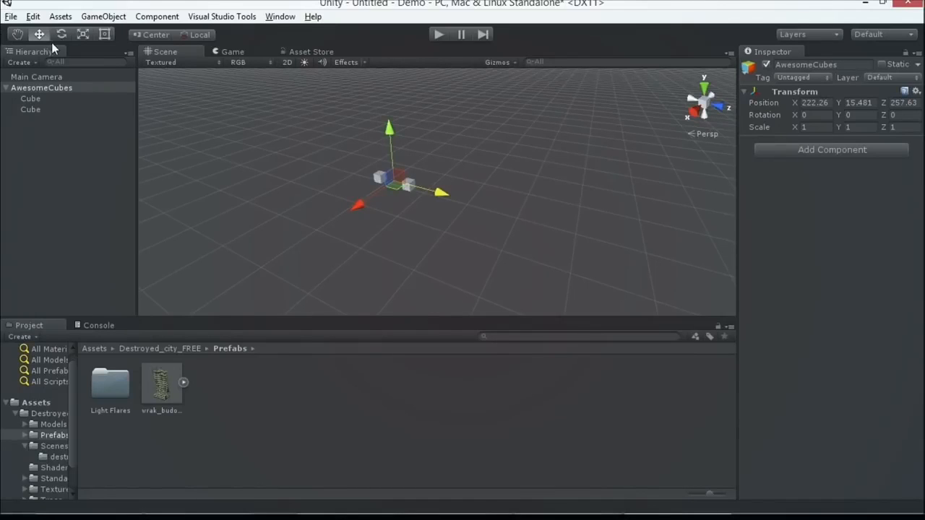
{"action": "left_click", "coordinate": [37, 85]}
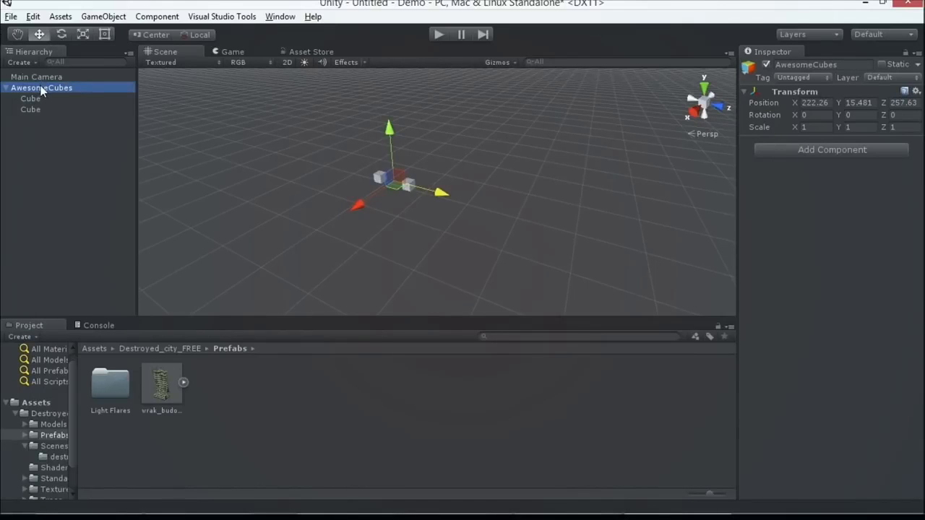
{"action": "left_click", "coordinate": [41, 86]}
{"action": "left_click", "coordinate": [52, 107]}
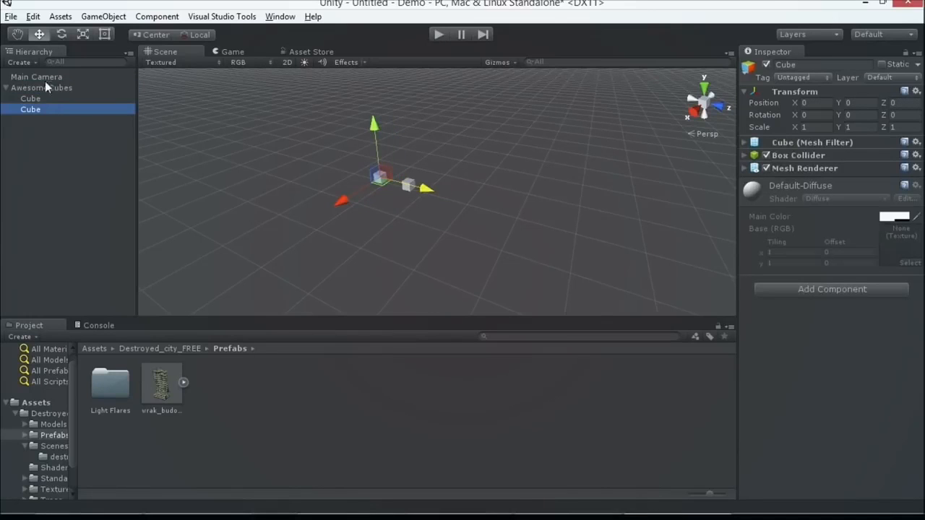
{"action": "left_click", "coordinate": [44, 88]}
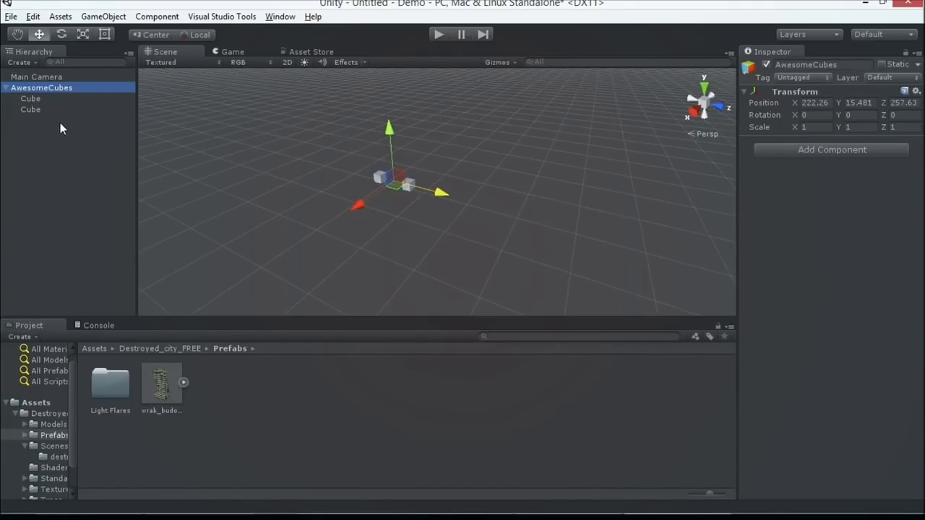
Create a folder named Prefabs in the Assets root and open it.
{"action": "left_click", "coordinate": [31, 403]}
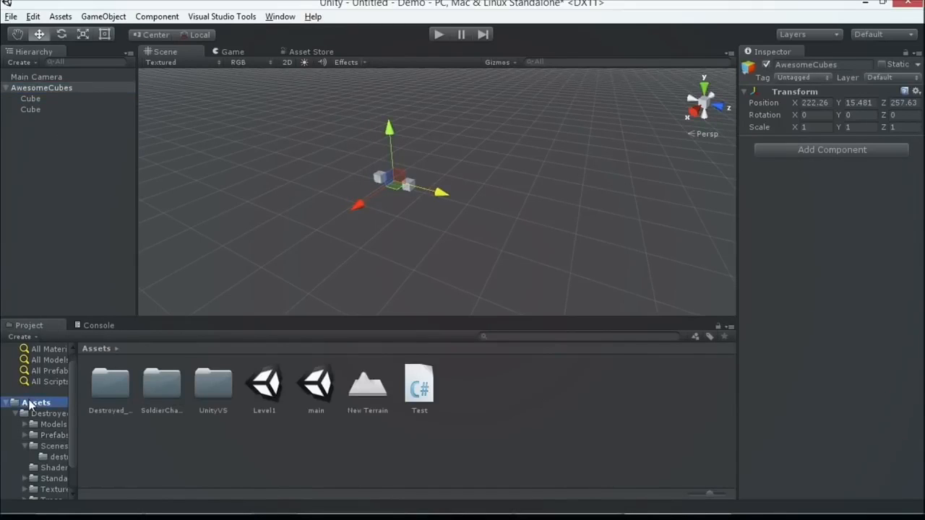
{"action": "right_click", "coordinate": [116, 434]}
{"action": "mouse_move", "coordinate": [161, 221]}
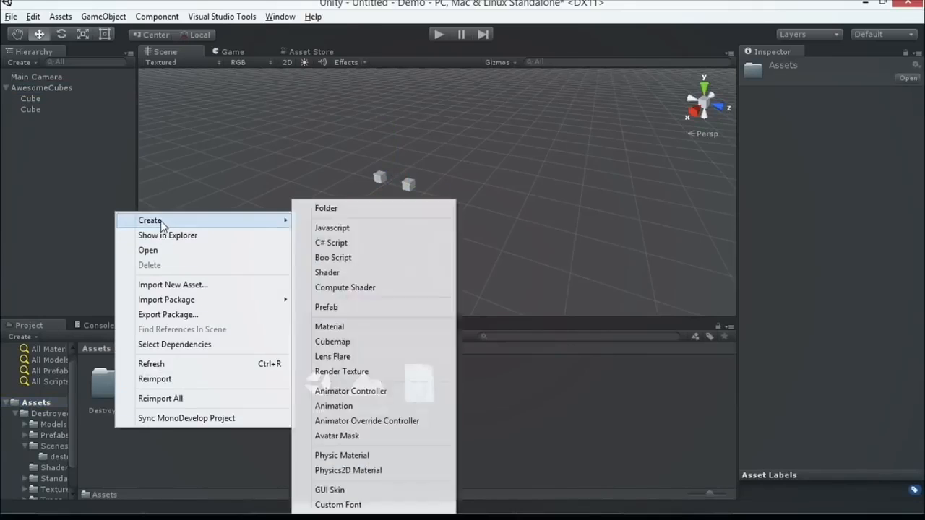
{"action": "left_click", "coordinate": [397, 211]}
{"action": "type", "text": "Prefabs"}
{"action": "key", "text": "Return"}
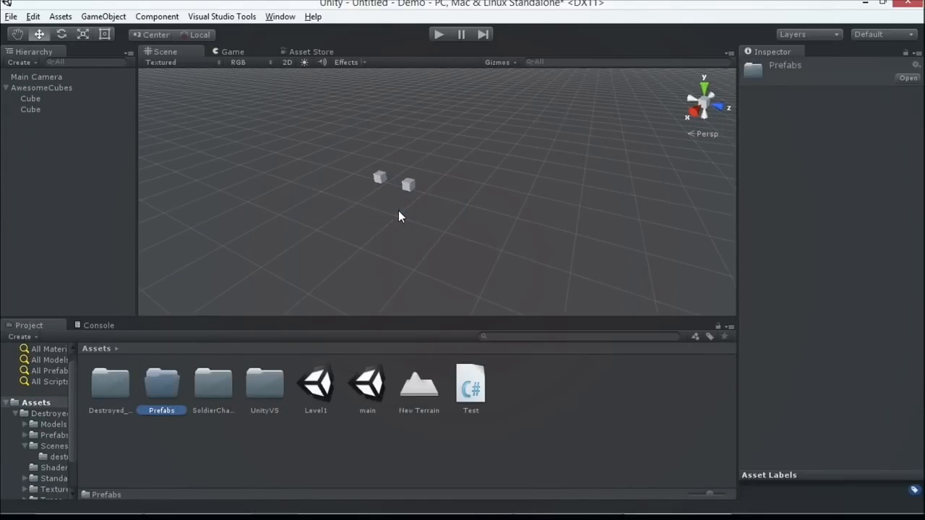
{"action": "double_click", "coordinate": [161, 383]}
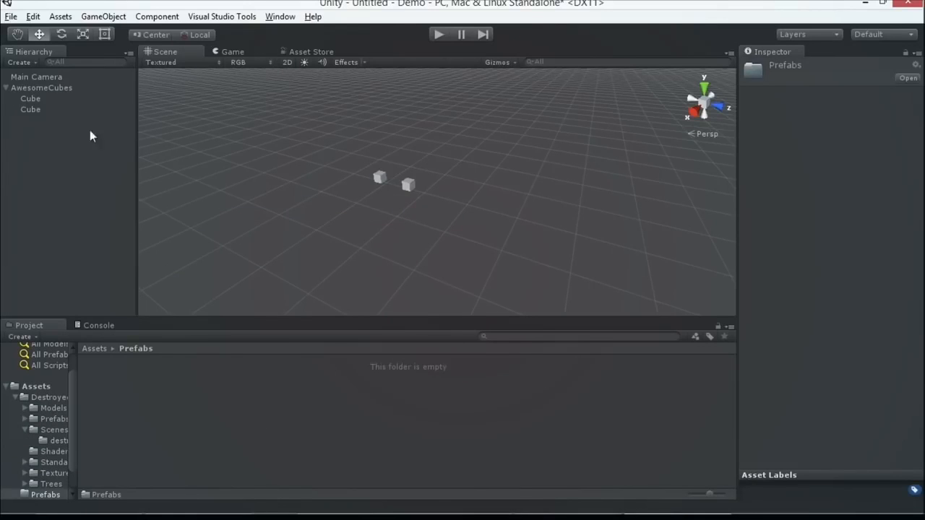
Turn the AwesomeCubes object into a prefab in the Prefabs folder and compare the scene instance with the prefab asset.
{"action": "left_click", "coordinate": [50, 88]}
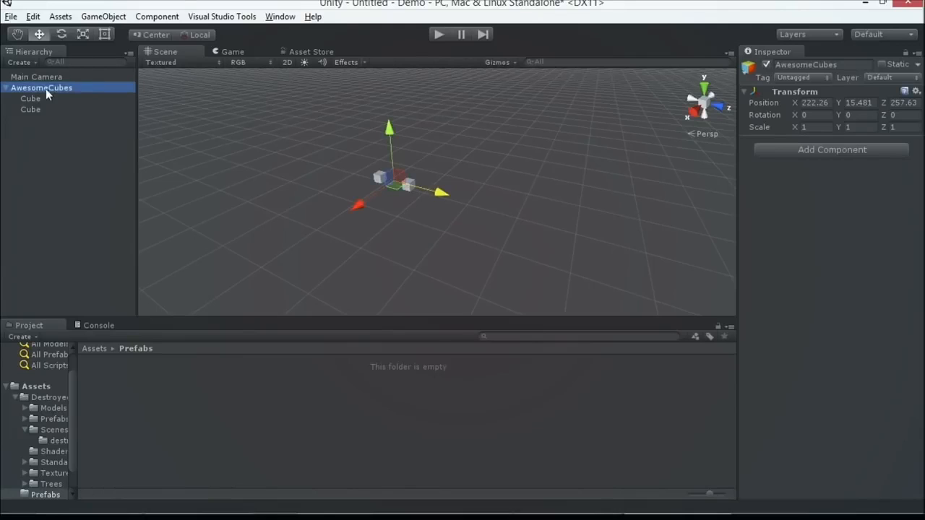
{"action": "left_click_drag", "start_coordinate": [48, 87], "coordinate": [87, 155]}
{"action": "left_click_drag", "start_coordinate": [133, 293], "coordinate": [143, 385]}
{"action": "left_click", "coordinate": [90, 115]}
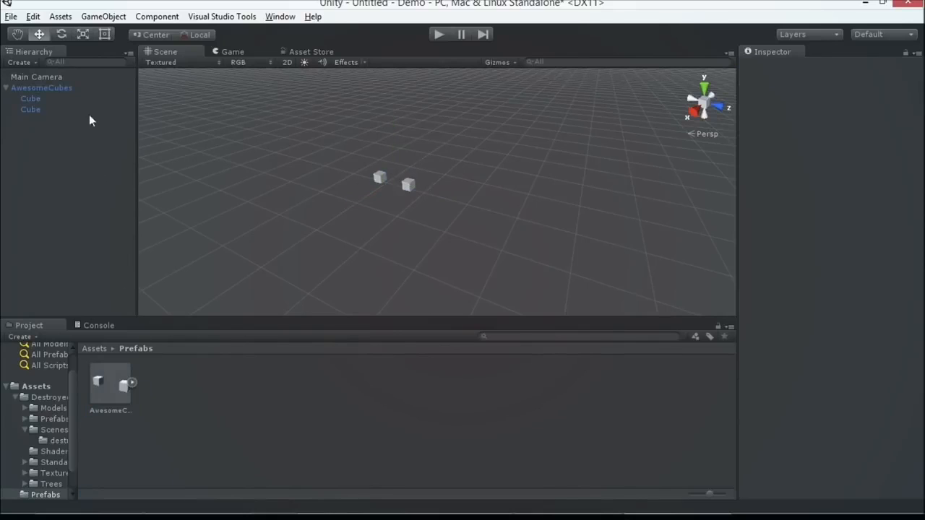
{"action": "left_click", "coordinate": [39, 89]}
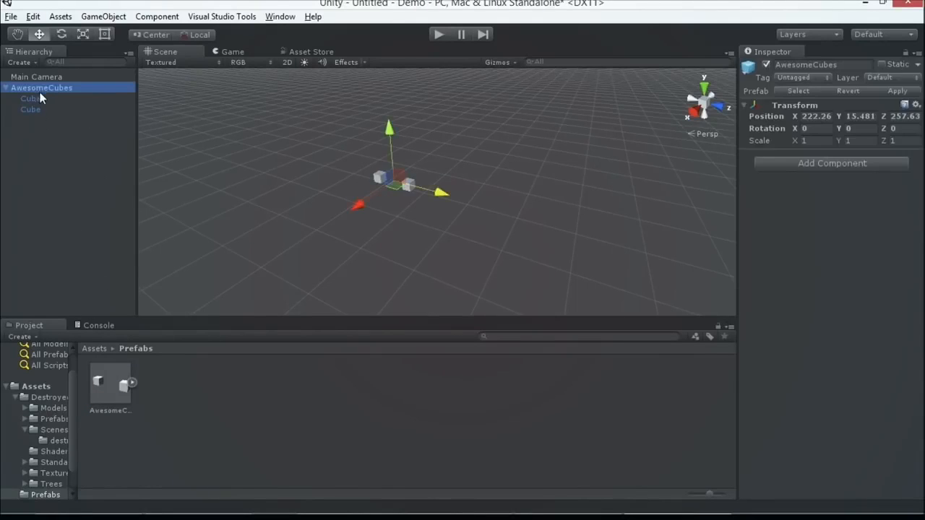
{"action": "left_click", "coordinate": [119, 389]}
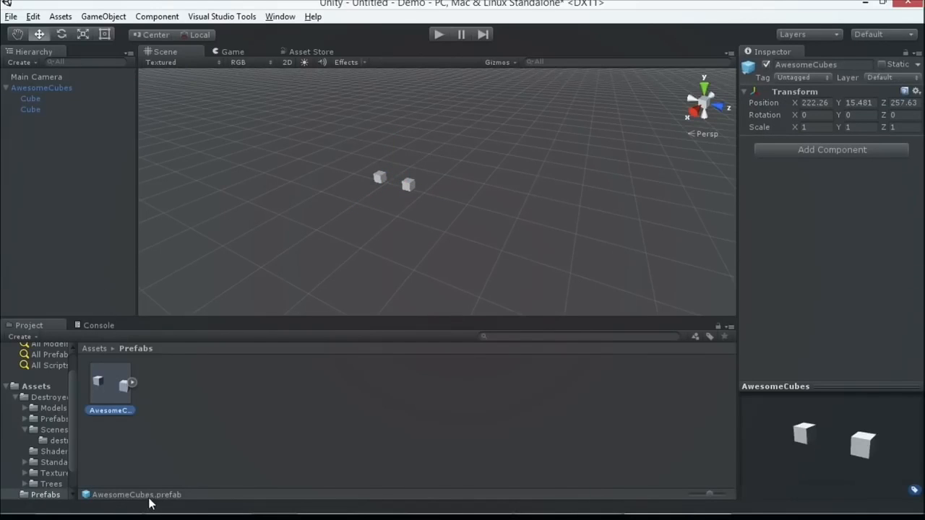
Place four more instances of the AwesomeCubes prefab at different spots in the scene.
{"action": "left_click_drag", "start_coordinate": [110, 386], "coordinate": [479, 185]}
{"action": "left_click", "coordinate": [126, 400]}
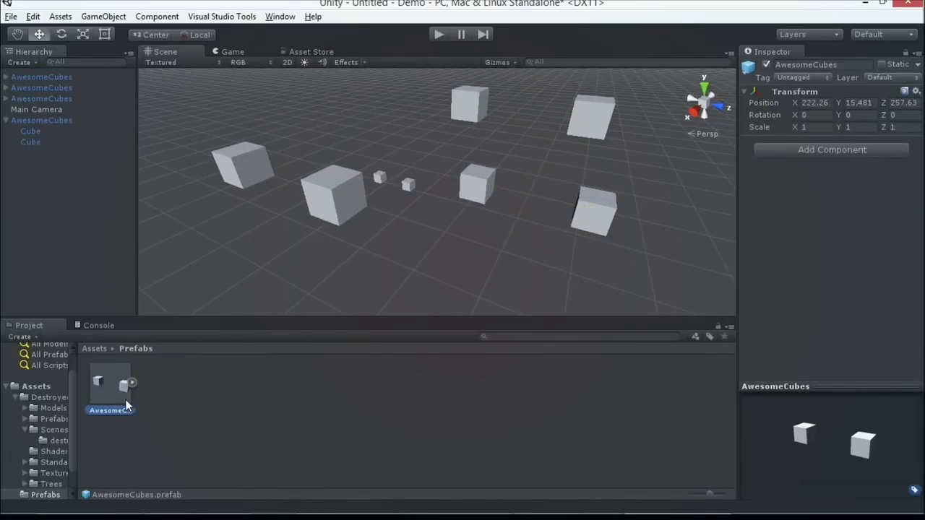
{"action": "left_click_drag", "start_coordinate": [121, 389], "coordinate": [270, 213]}
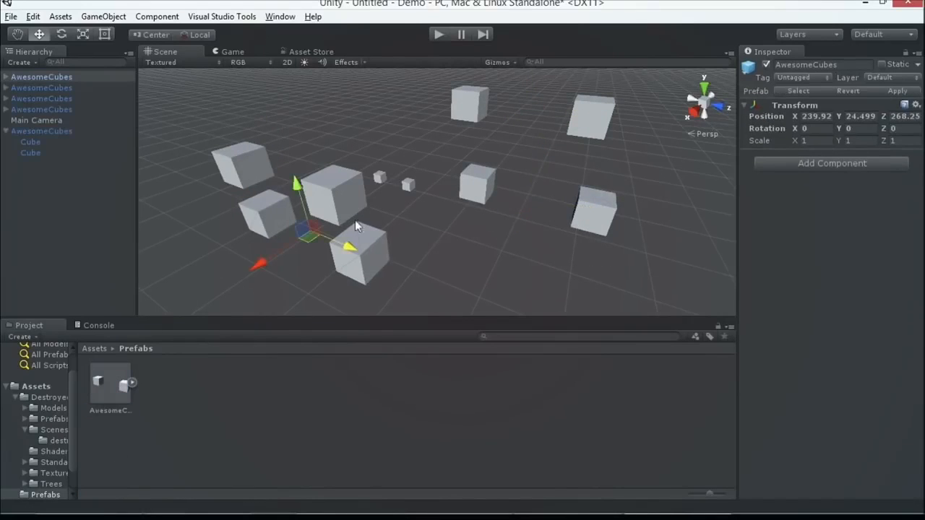
Expand the AwesomeCubes prefab asset and add an Audio Source component to one of its child cubes.
{"action": "left_click", "coordinate": [128, 387]}
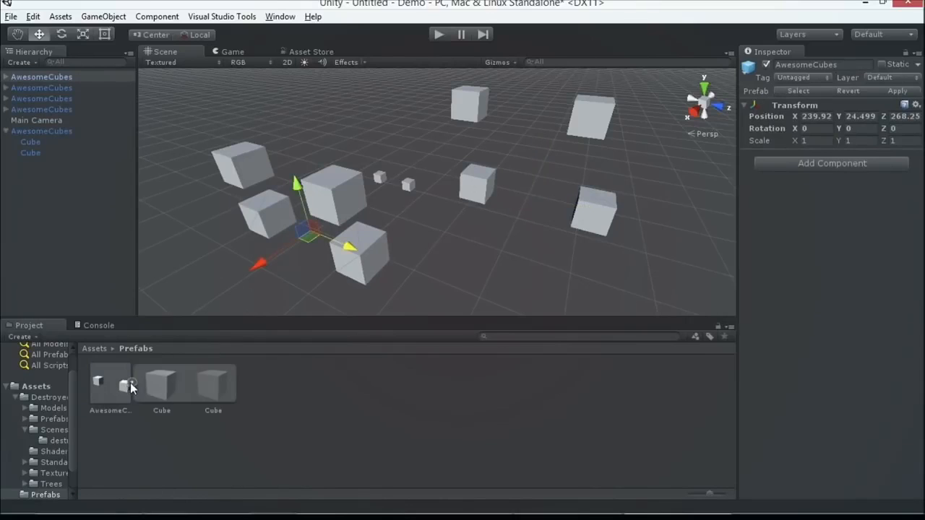
{"action": "left_click", "coordinate": [172, 393]}
{"action": "left_click", "coordinate": [205, 392]}
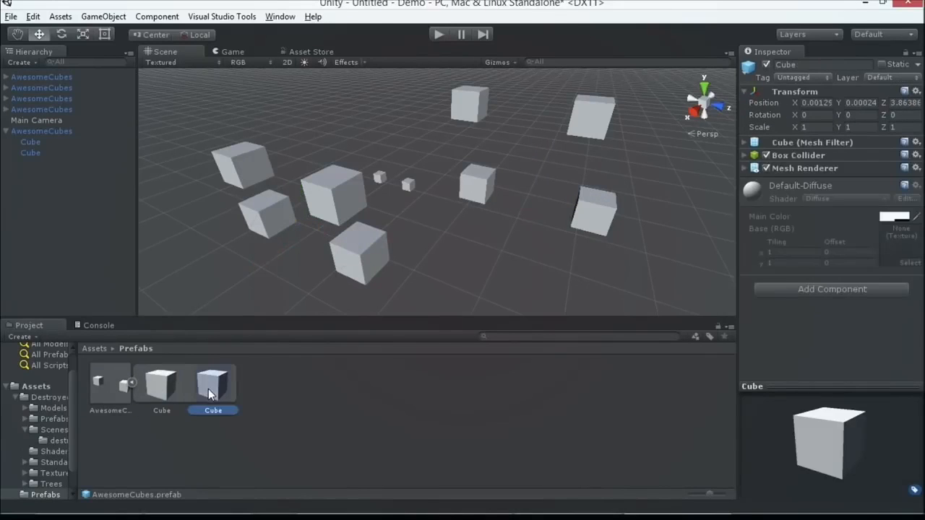
{"action": "left_click", "coordinate": [844, 290]}
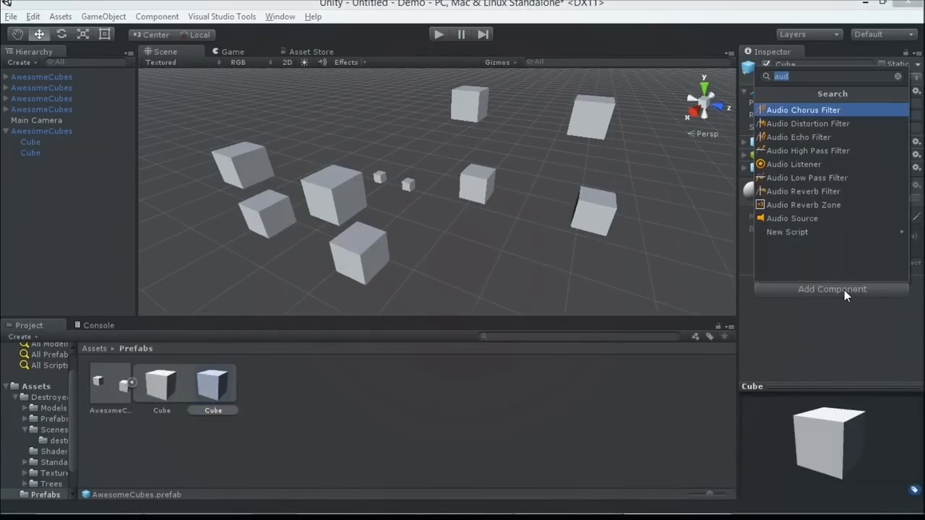
{"action": "left_click", "coordinate": [820, 232]}
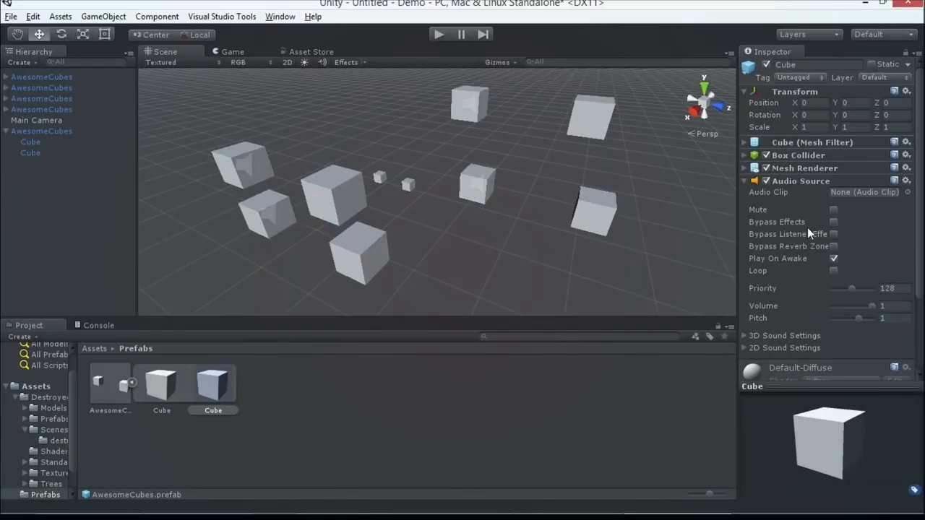
{"action": "scroll", "coordinate": [808, 225], "scroll_direction": "down", "scroll_amount": 3}
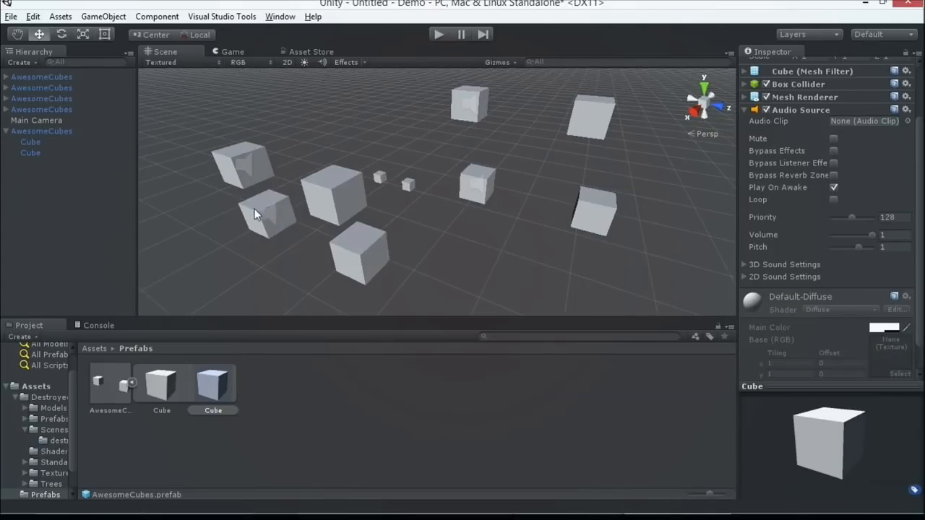
Expand the AwesomeCubes instance just above Main Camera, check its second child cube for the Audio Source, and select the parent.
{"action": "left_click", "coordinate": [32, 106]}
{"action": "left_click", "coordinate": [8, 111]}
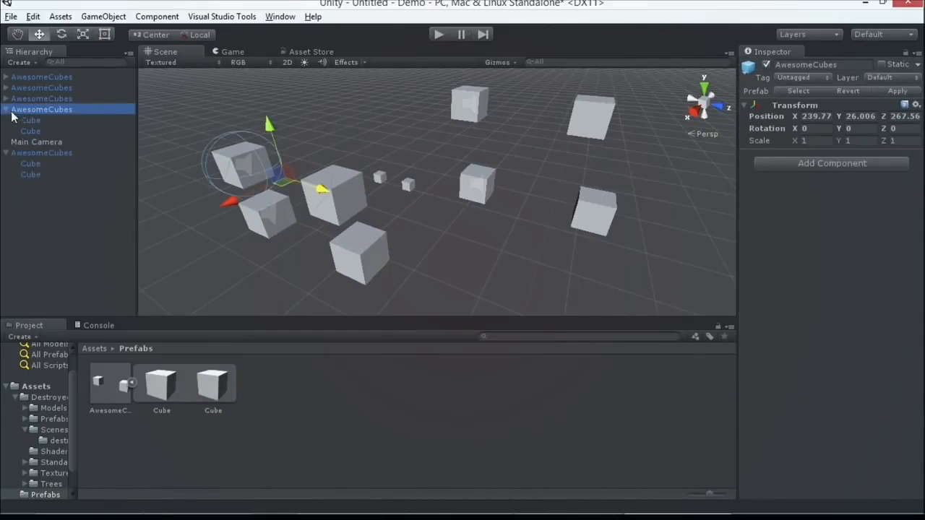
{"action": "left_click", "coordinate": [40, 142]}
{"action": "left_click", "coordinate": [43, 133]}
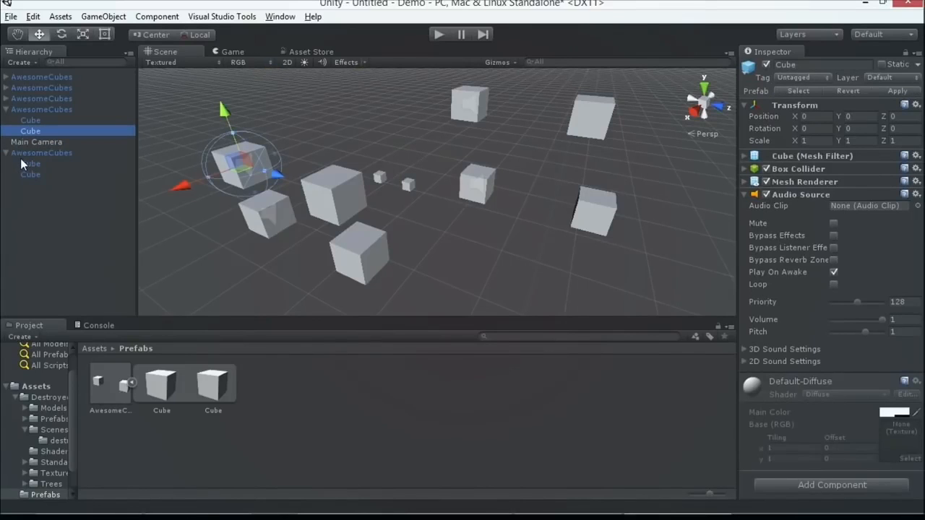
{"action": "left_click", "coordinate": [47, 110]}
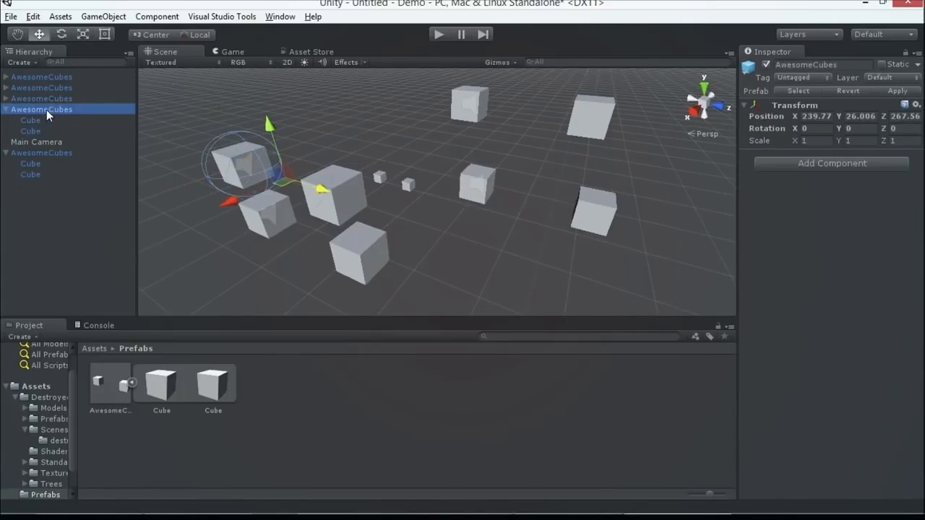
{"action": "left_click", "coordinate": [864, 162]}
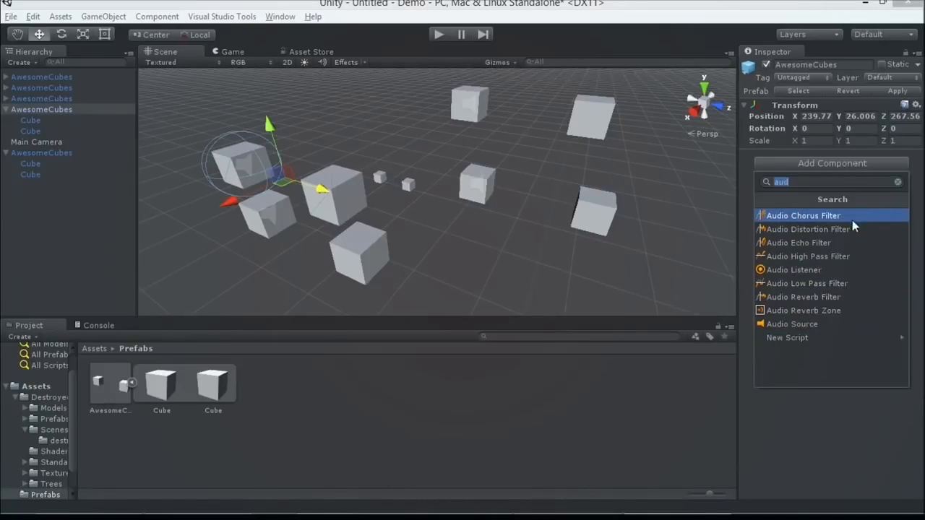
{"action": "left_click", "coordinate": [817, 215]}
{"action": "left_click", "coordinate": [553, 288]}
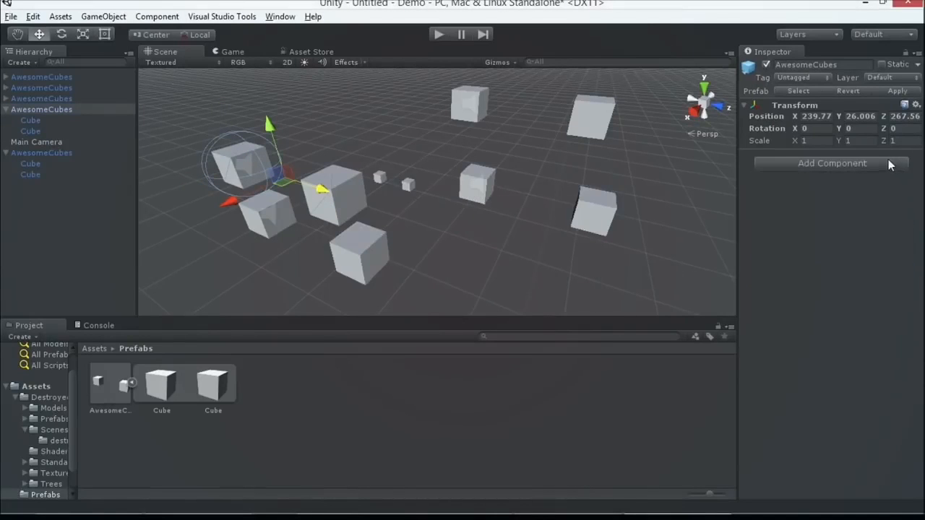
Add a Rigidbody component to the selected AwesomeCubes instance.
{"action": "left_click", "coordinate": [832, 163]}
{"action": "type", "text": "e"}
{"action": "key", "text": "BackSpace"}
{"action": "type", "text": "rigid"}
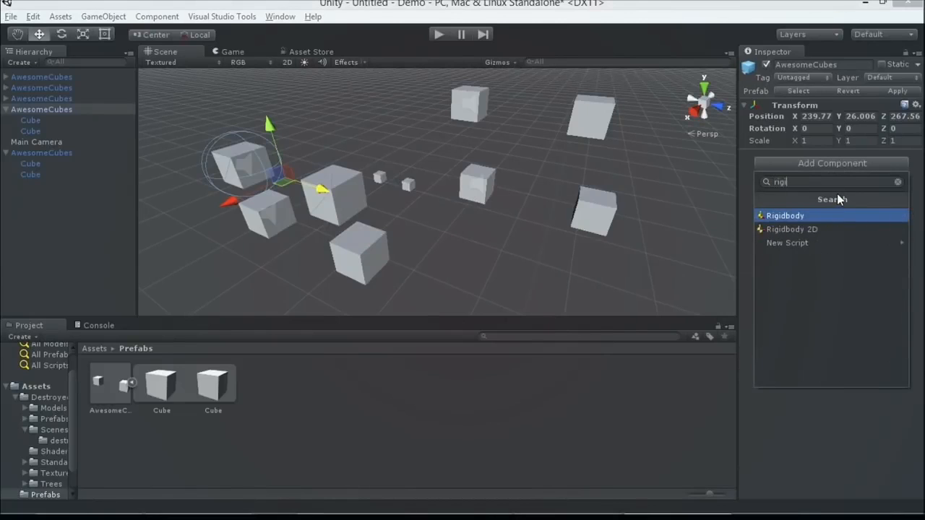
{"action": "left_click", "coordinate": [869, 214]}
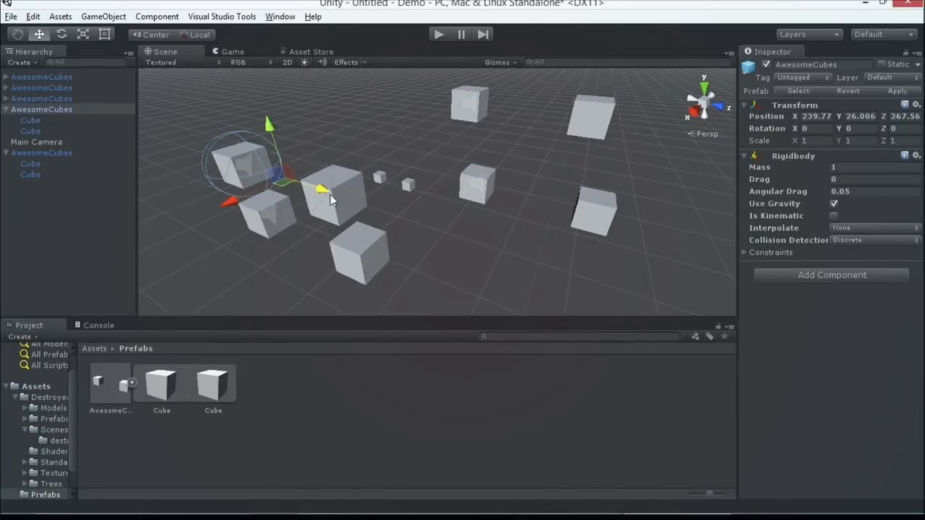
Compare the components of the AwesomeCubes instance that has the Rigidbody with those of another instance in the scene.
{"action": "left_click", "coordinate": [506, 264]}
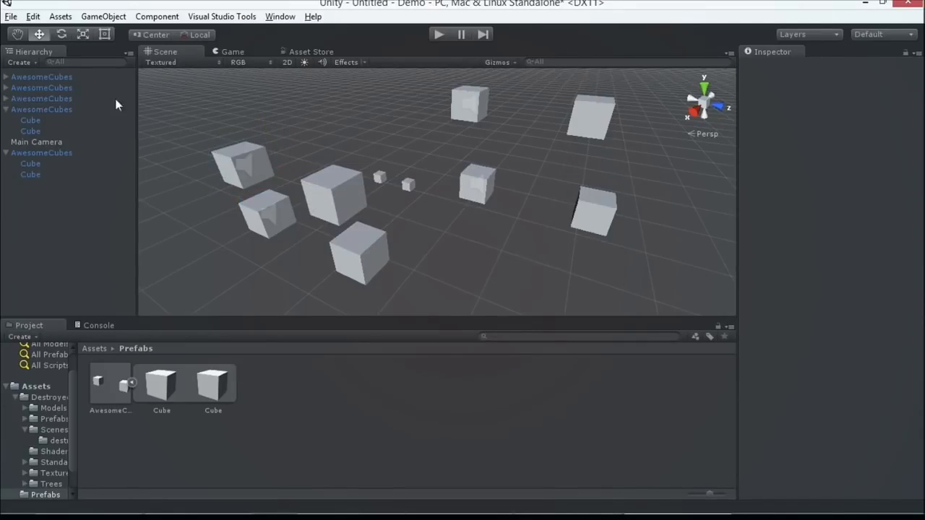
{"action": "left_click", "coordinate": [75, 109]}
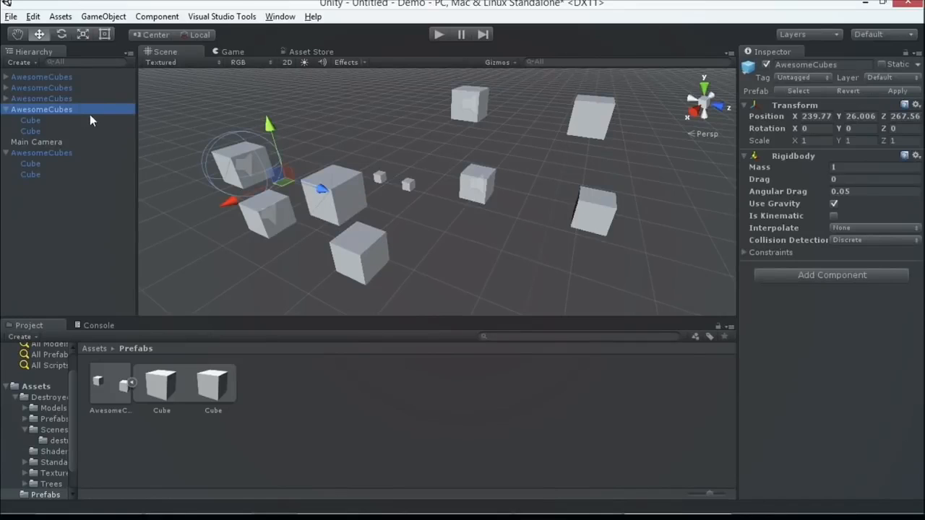
{"action": "left_click", "coordinate": [357, 253]}
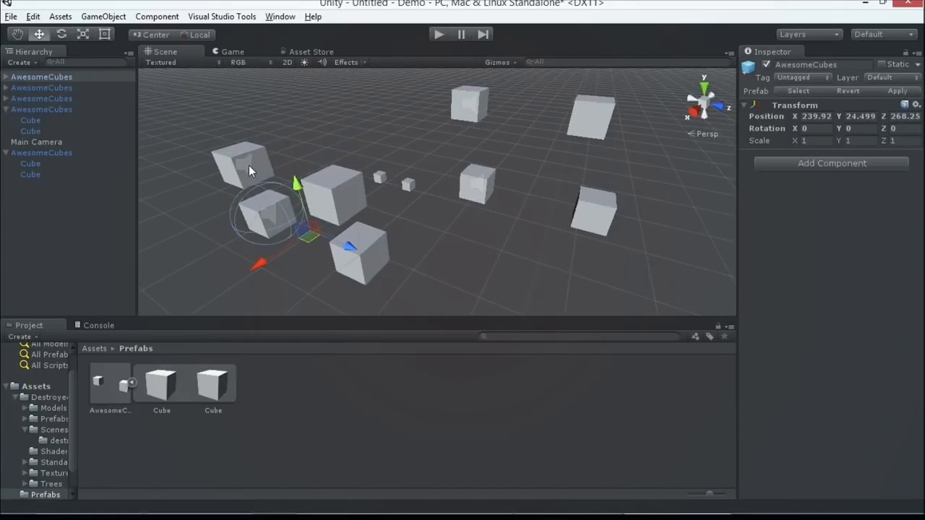
Apply the modified instance's Rigidbody to the AwesomeCubes prefab and check the other instances for the component.
{"action": "left_click", "coordinate": [85, 110]}
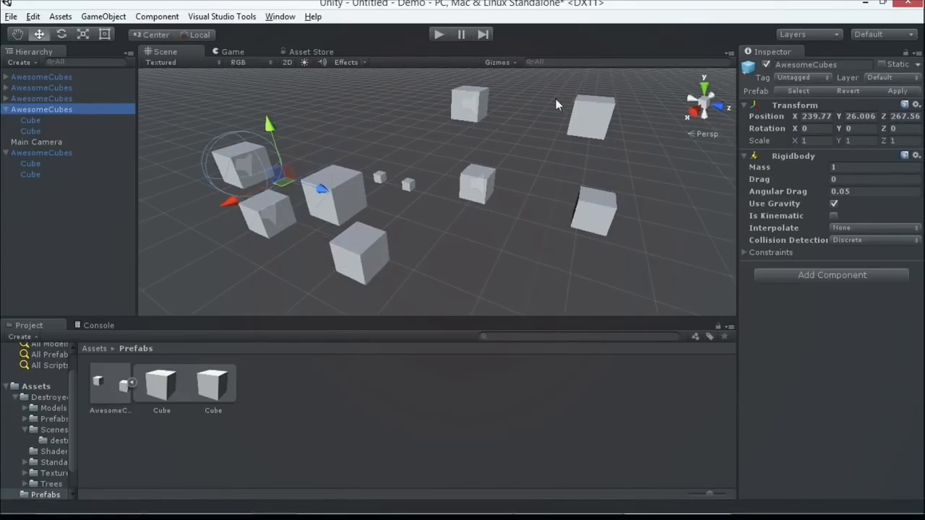
{"action": "left_click", "coordinate": [897, 91]}
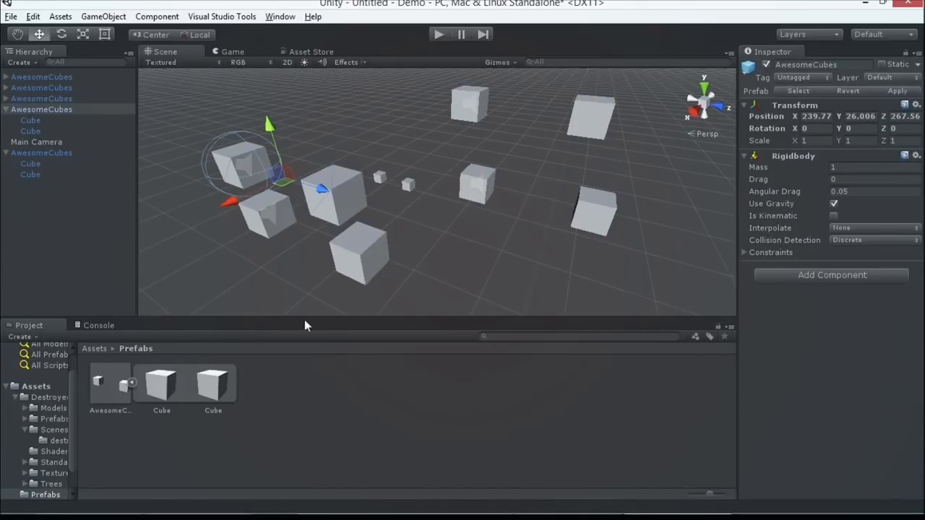
{"action": "left_click", "coordinate": [55, 99]}
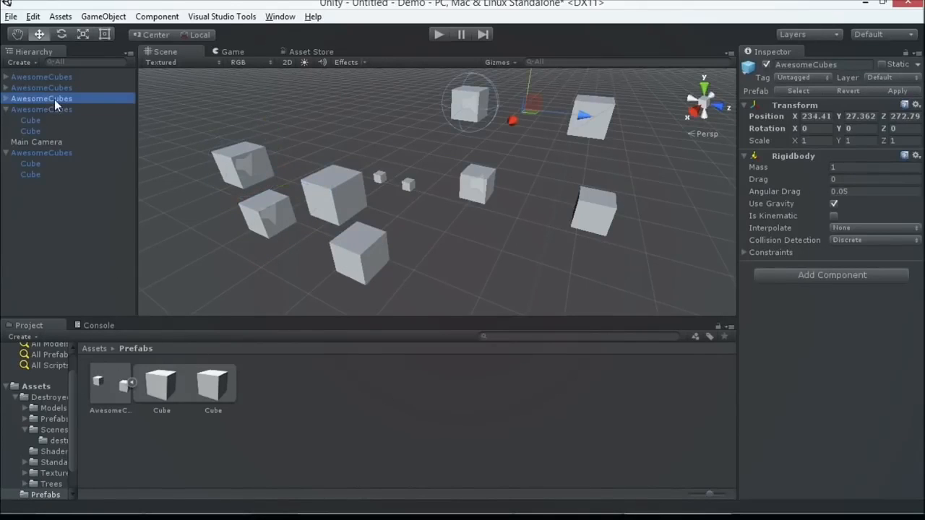
{"action": "left_click", "coordinate": [70, 88]}
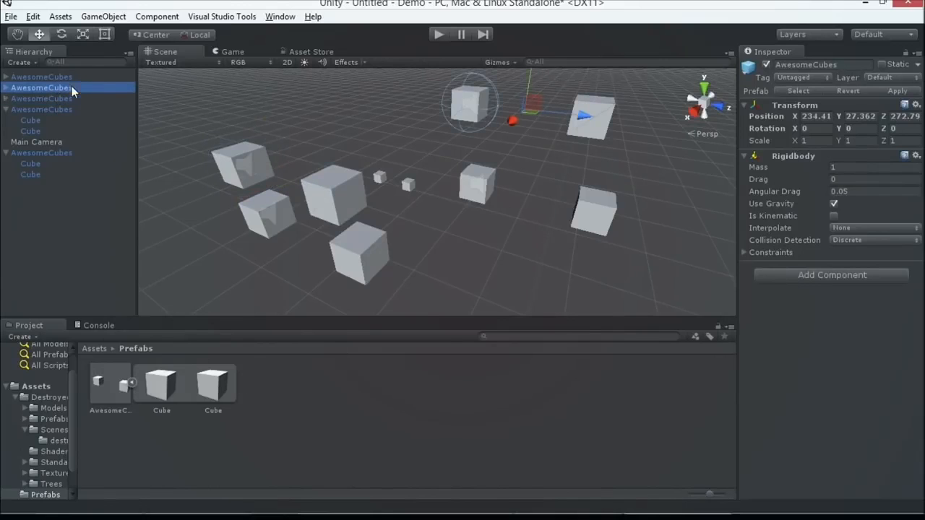
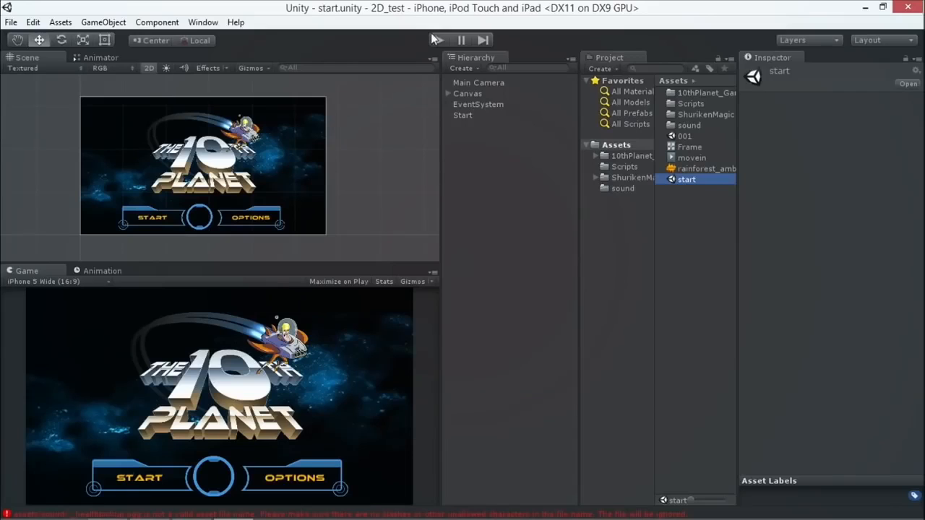
Playtest the start scene by launching the game from START, replaying it with PLAY AGAIN, and stop play mode.
{"action": "left_click", "coordinate": [438, 41]}
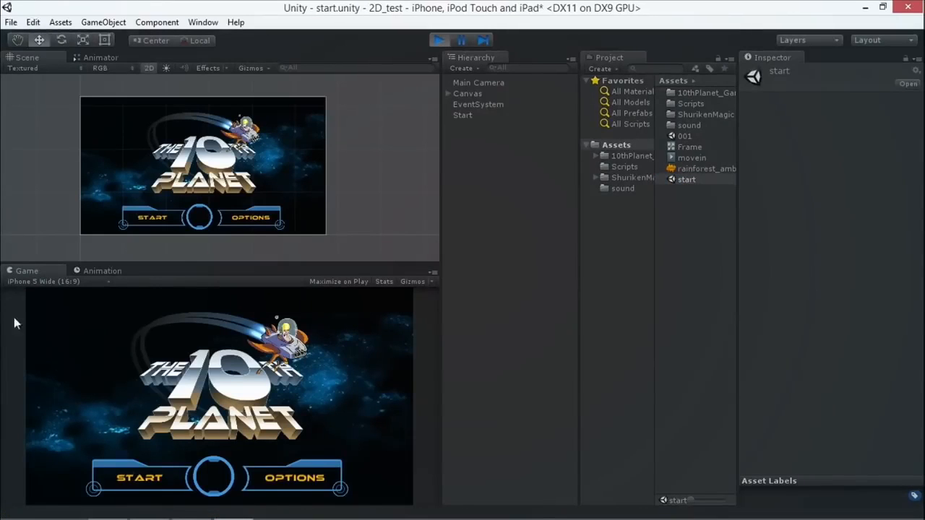
{"action": "left_click", "coordinate": [157, 477]}
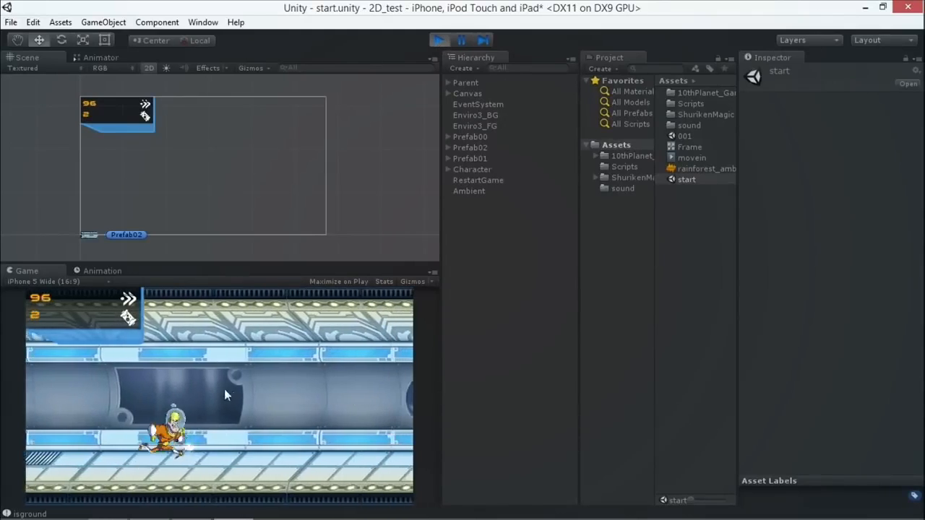
{"action": "left_click", "coordinate": [297, 431]}
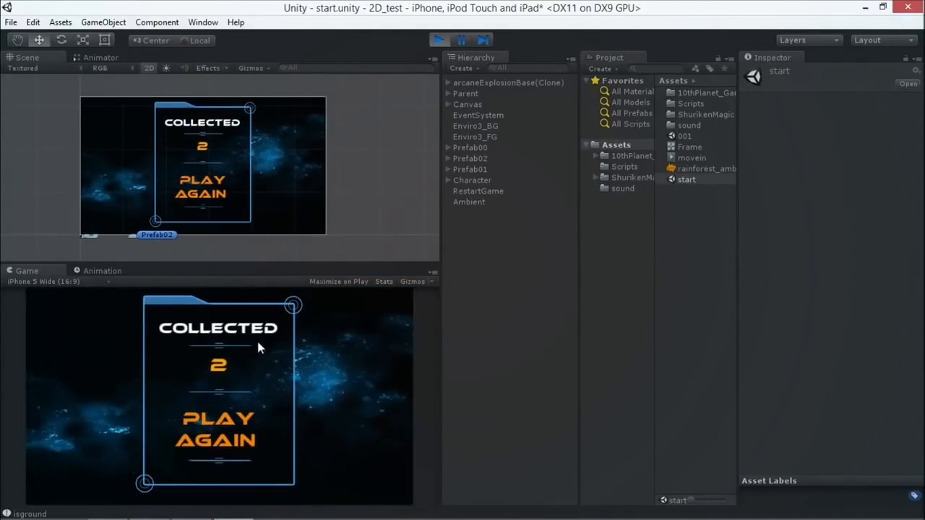
{"action": "left_click", "coordinate": [217, 429]}
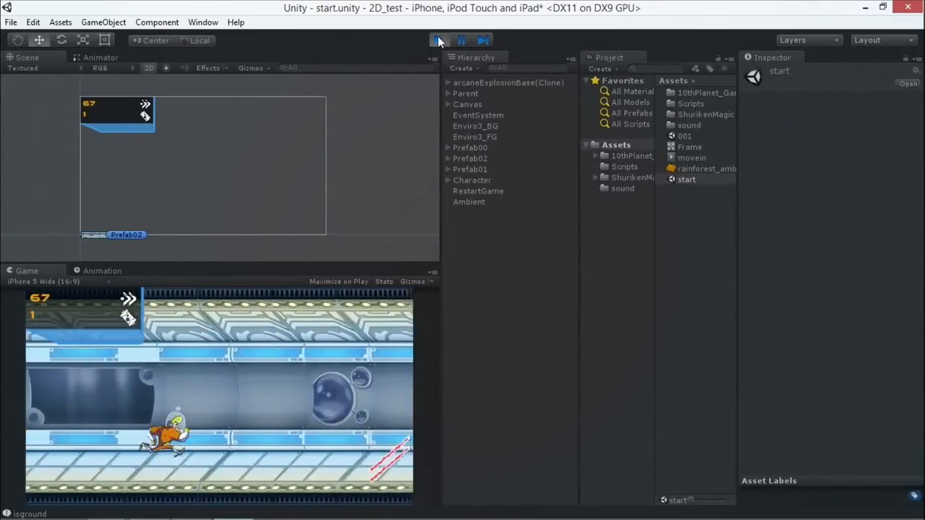
{"action": "left_click", "coordinate": [438, 39]}
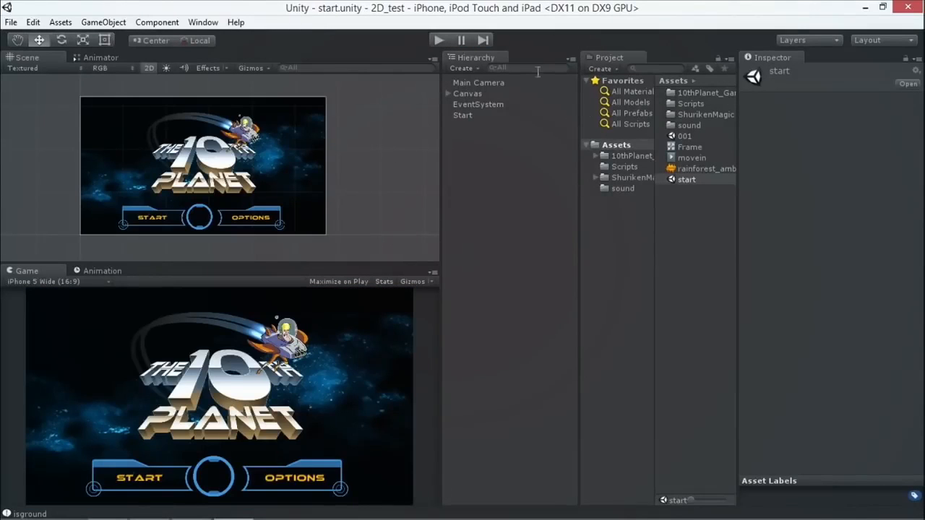
Open the 001 scene and frame the Character object in the Scene view.
{"action": "double_click", "coordinate": [685, 136]}
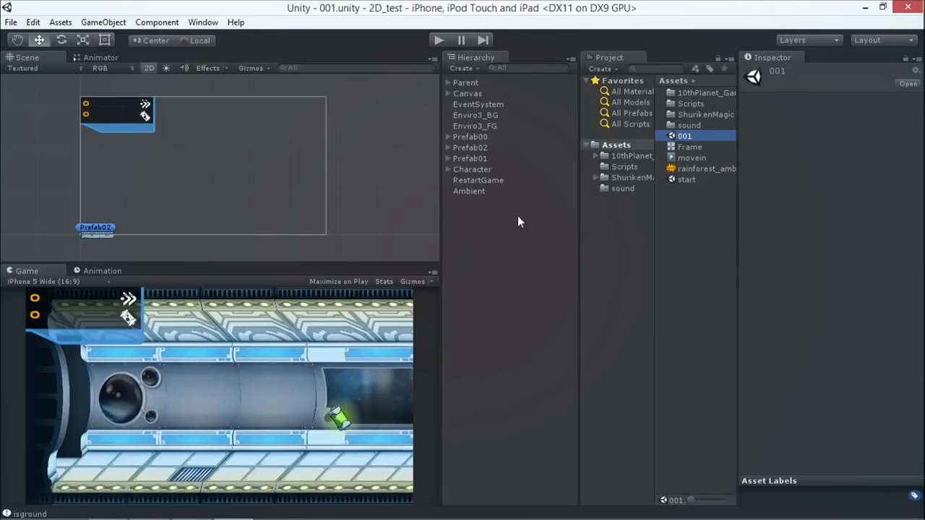
{"action": "double_click", "coordinate": [473, 169]}
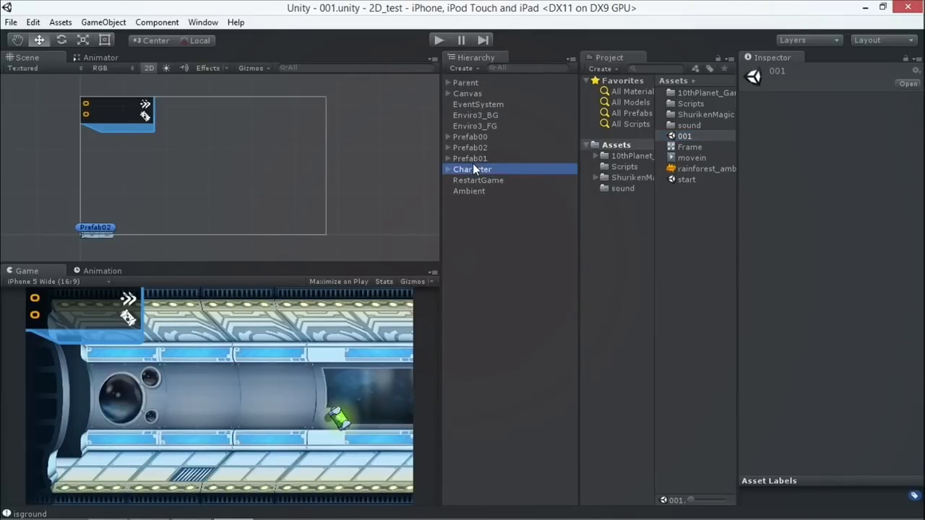
{"action": "scroll", "coordinate": [248, 177], "scroll_direction": "down", "scroll_amount": 3}
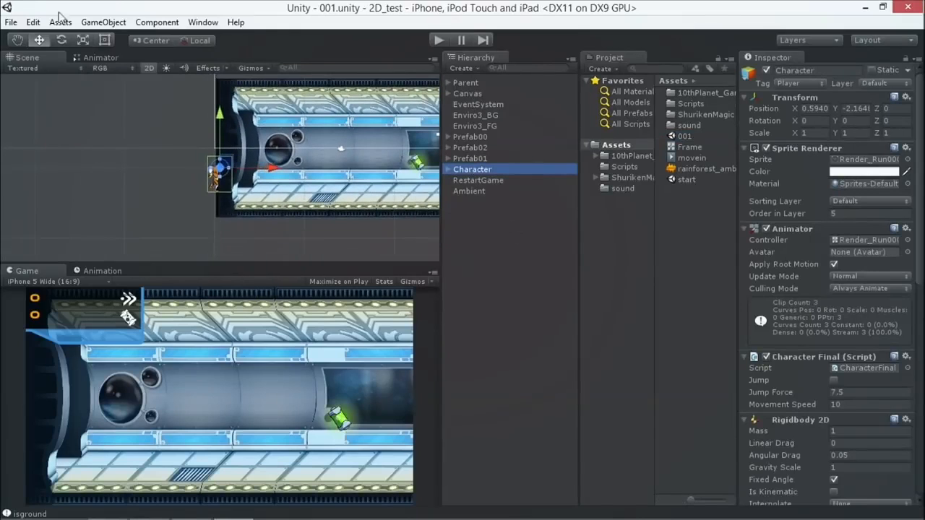
Switch the Scene view to 3D, examine the level's flat sprites from an angle, and return the view to 2D.
{"action": "left_click", "coordinate": [17, 40]}
{"action": "left_click_drag", "start_coordinate": [177, 144], "coordinate": [2, 169]}
{"action": "scroll", "coordinate": [769, 185], "scroll_direction": "down", "scroll_amount": 5}
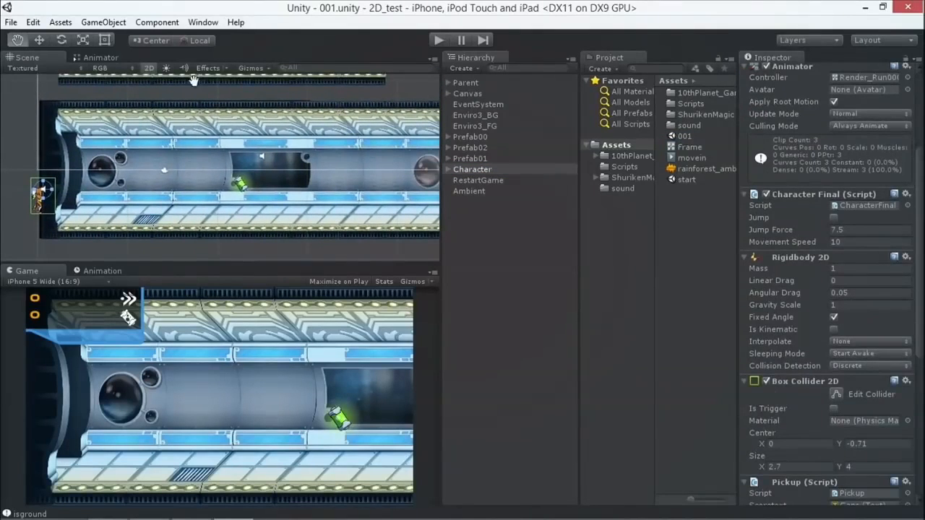
{"action": "left_click", "coordinate": [149, 67]}
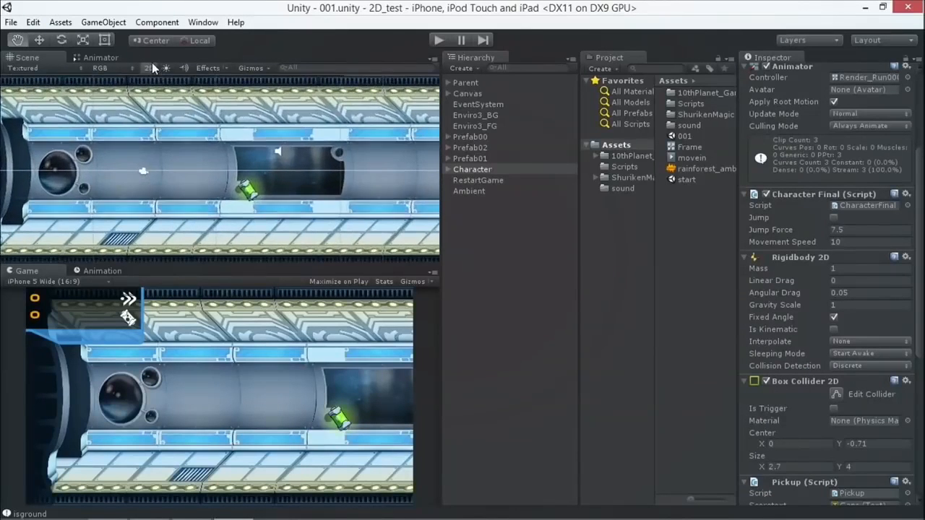
{"action": "left_click", "coordinate": [148, 69]}
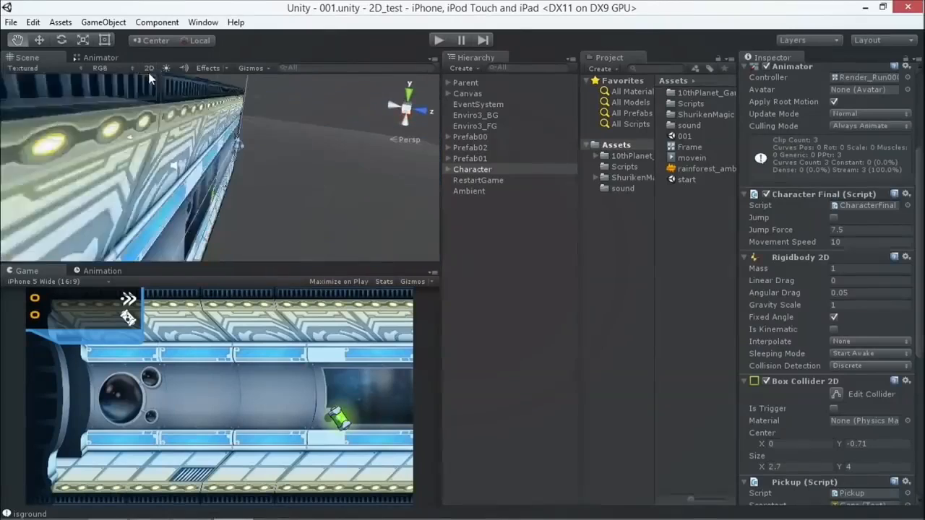
{"action": "left_click_drag", "start_coordinate": [175, 191], "coordinate": [391, 197], "text": "alt"}
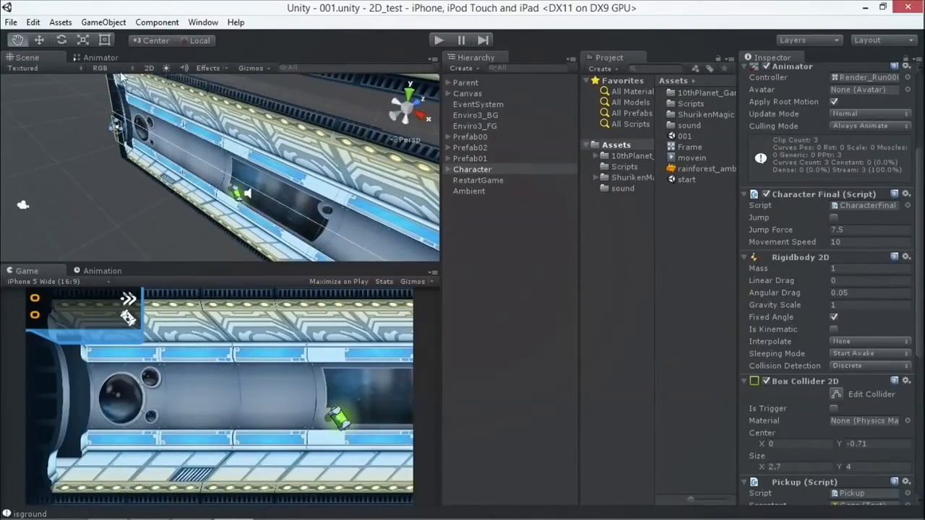
{"action": "left_click", "coordinate": [149, 68]}
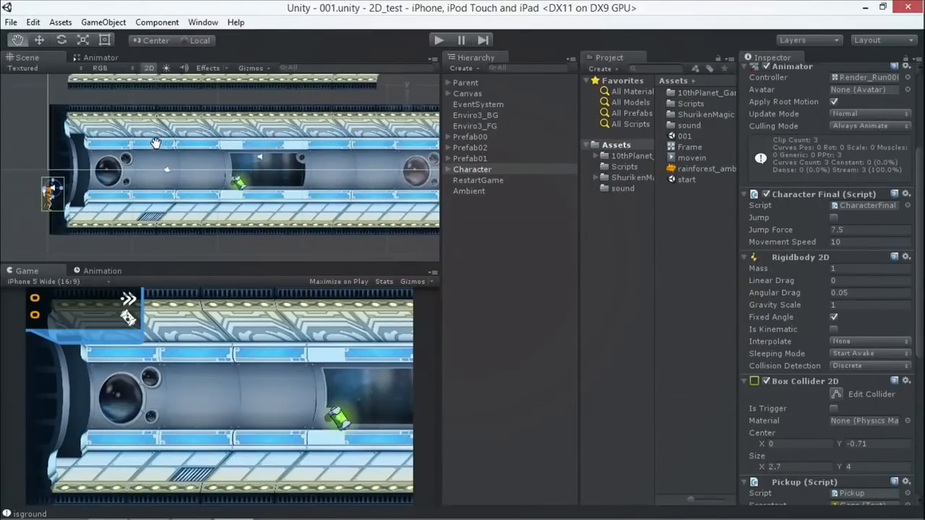
Look over the level corridor and locate the Prefab00 and Prefab01 sections by framing each in the Scene view.
{"action": "left_click_drag", "start_coordinate": [303, 173], "coordinate": [257, 182]}
{"action": "scroll", "coordinate": [270, 181], "scroll_direction": "down", "scroll_amount": 3}
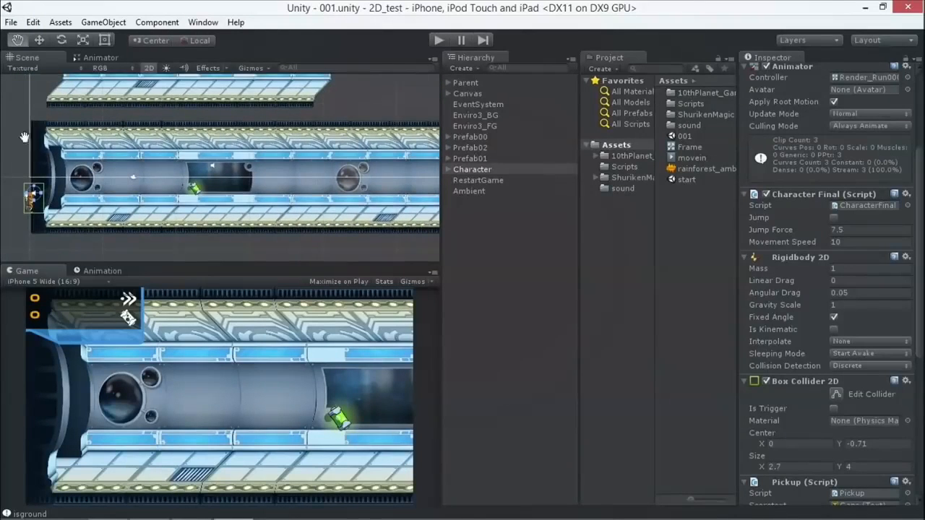
{"action": "scroll", "coordinate": [295, 205], "scroll_direction": "down", "scroll_amount": 5}
{"action": "scroll", "coordinate": [295, 208], "scroll_direction": "down", "scroll_amount": 4}
{"action": "scroll", "coordinate": [293, 213], "scroll_direction": "up", "scroll_amount": 7}
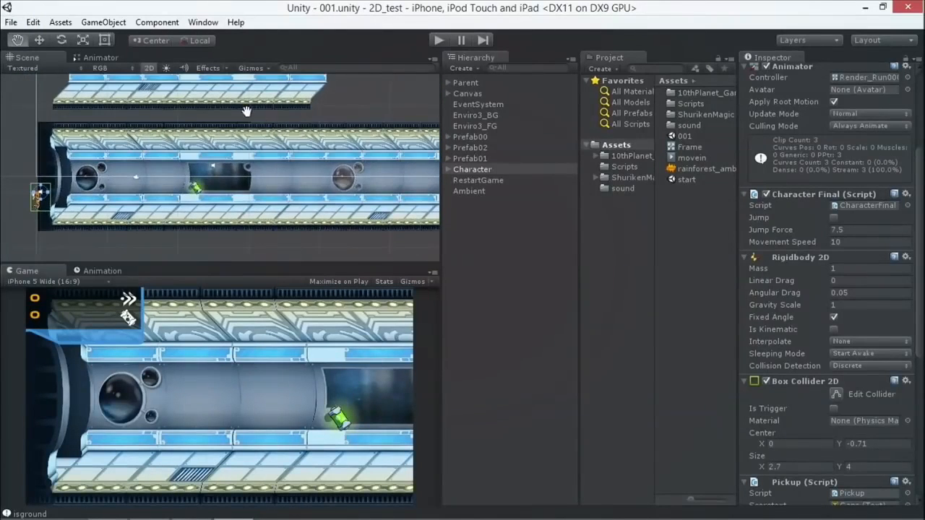
{"action": "left_click_drag", "start_coordinate": [247, 112], "coordinate": [271, 236]}
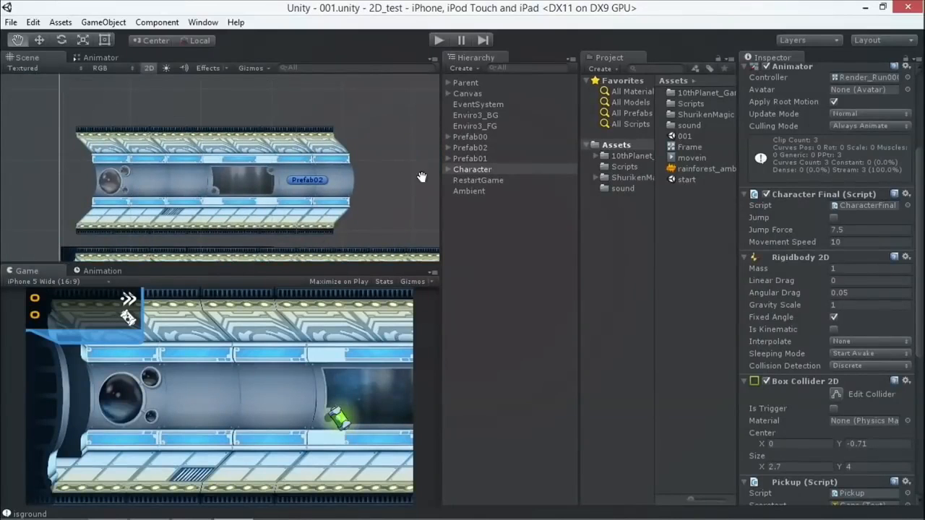
{"action": "double_click", "coordinate": [466, 137]}
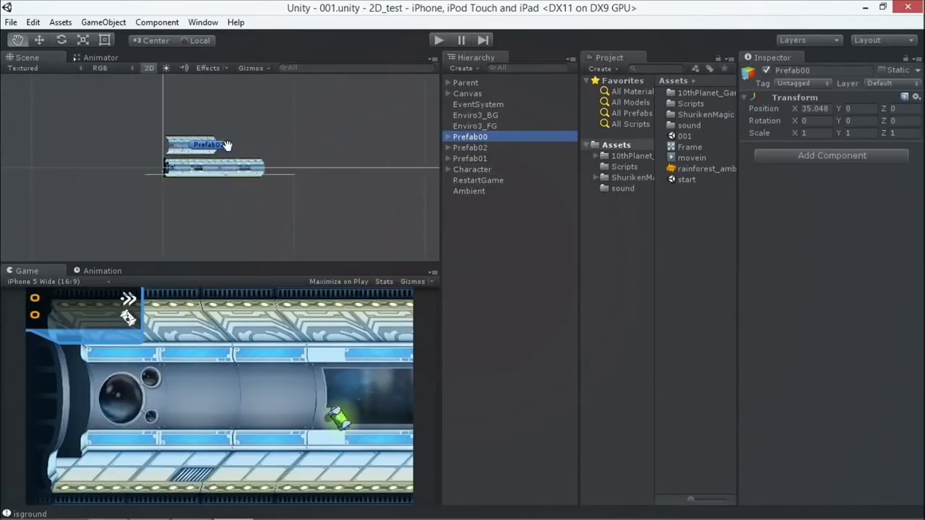
{"action": "left_click", "coordinate": [476, 158]}
{"action": "double_click", "coordinate": [476, 158]}
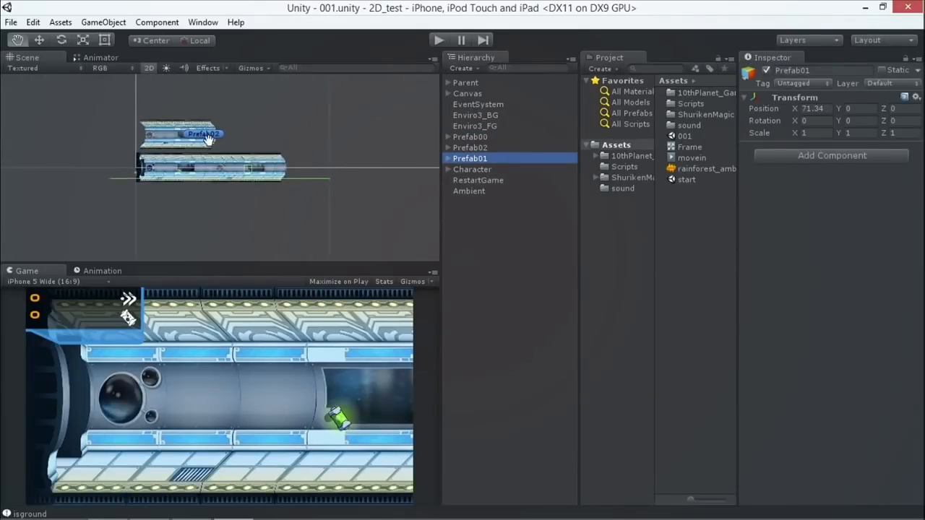
Try to move Prefab01 within the level and undo the move.
{"action": "left_click", "coordinate": [40, 41]}
{"action": "mouse_move", "coordinate": [230, 171]}
{"action": "left_mouse_down"}
{"action": "mouse_move", "coordinate": [252, 163]}
{"action": "mouse_move", "coordinate": [228, 162]}
{"action": "left_mouse_up"}
{"action": "key", "text": "ctrl+z"}
{"action": "scroll", "coordinate": [173, 168], "scroll_direction": "up", "scroll_amount": 10}
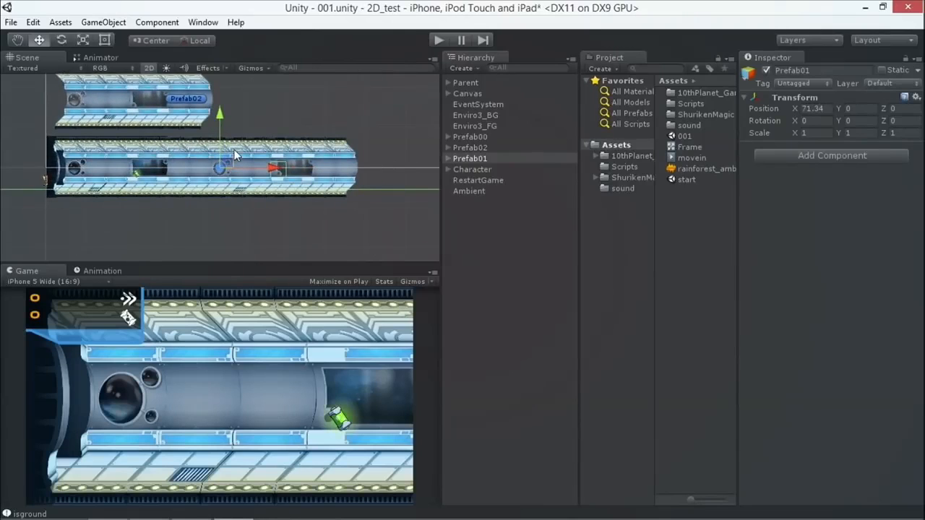
Frame the Character object and move it along the X axis into the corridor, to about X 7.86.
{"action": "left_click_drag", "start_coordinate": [242, 151], "coordinate": [224, 164]}
{"action": "double_click", "coordinate": [473, 170]}
{"action": "left_click_drag", "start_coordinate": [246, 174], "coordinate": [355, 176]}
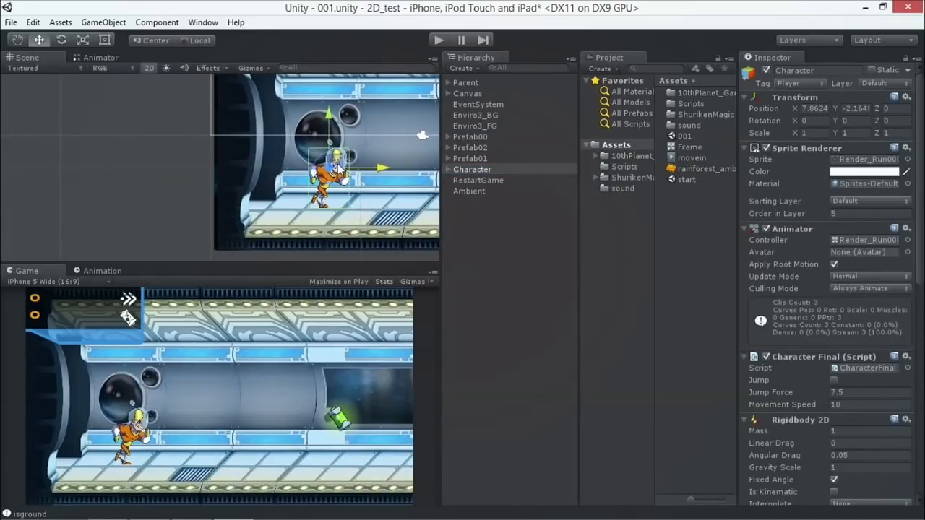
Examine the run, jump and fall states in the character's Animator, and return to the Scene view.
{"action": "left_click", "coordinate": [100, 57]}
{"action": "left_click", "coordinate": [299, 192]}
{"action": "left_click", "coordinate": [310, 243]}
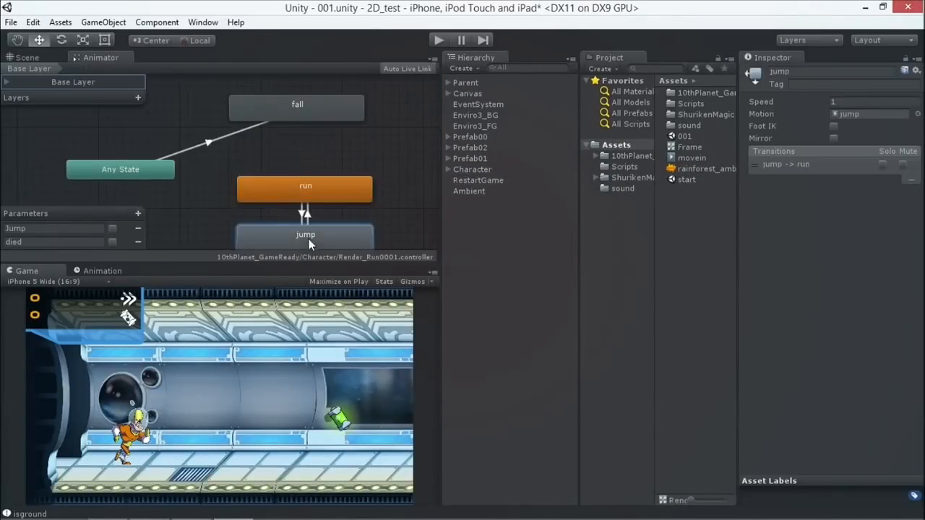
{"action": "left_click", "coordinate": [294, 114]}
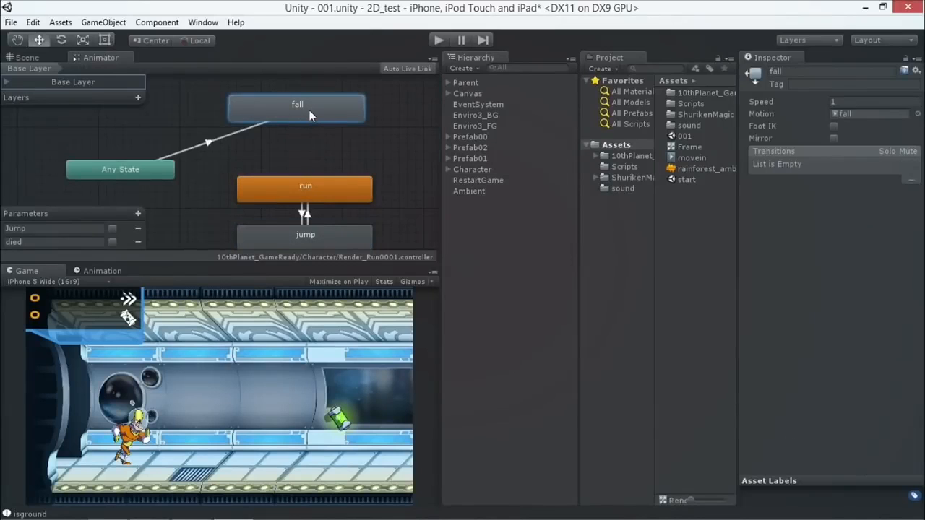
{"action": "left_click", "coordinate": [29, 57]}
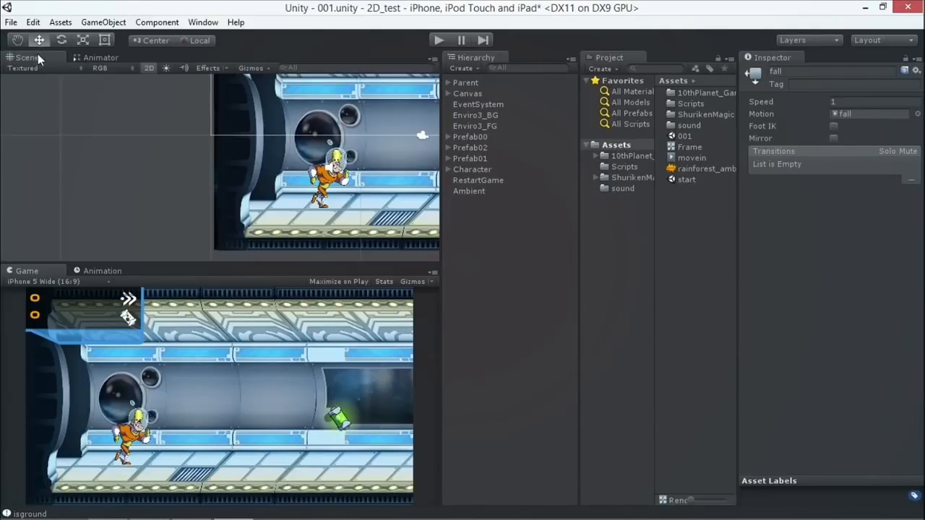
Inspect the green fuel pickup in a maximized Scene view, restore the layout, and select an Enviro1 piece of Prefab00.
{"action": "scroll", "coordinate": [300, 184], "scroll_direction": "down", "scroll_amount": 3}
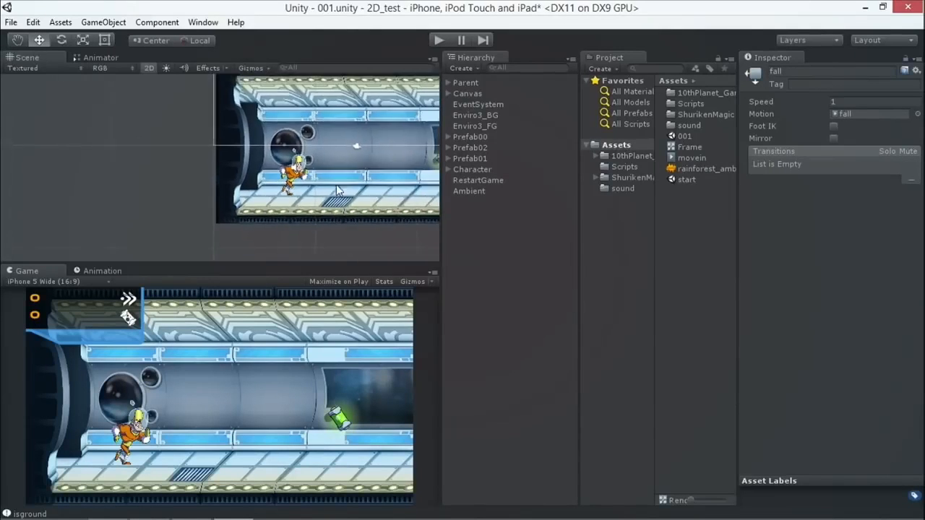
{"action": "left_click", "coordinate": [18, 40]}
{"action": "left_click_drag", "start_coordinate": [359, 177], "coordinate": [229, 193]}
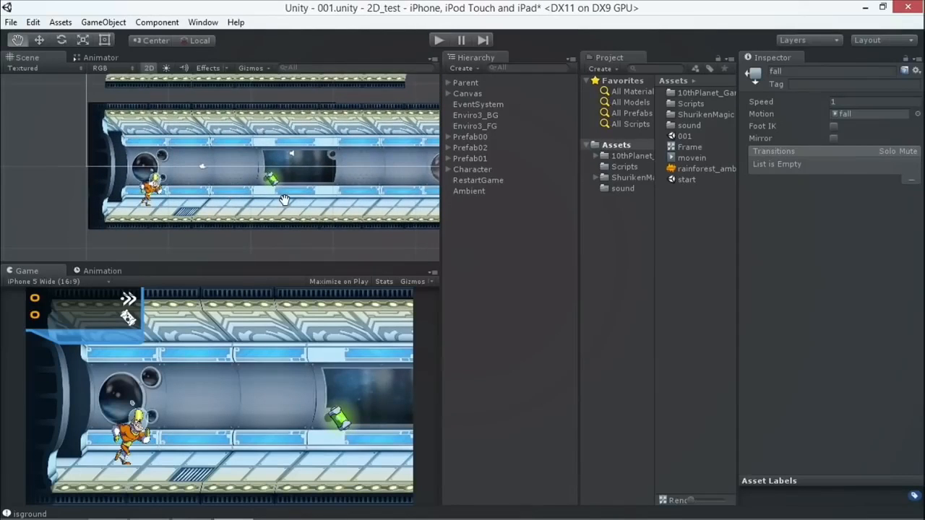
{"action": "scroll", "coordinate": [316, 191], "scroll_direction": "up", "scroll_amount": 1}
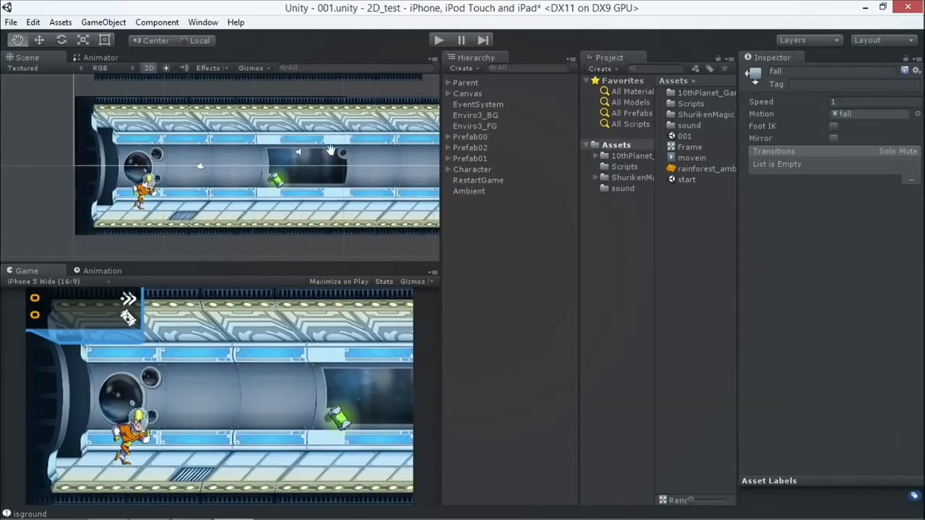
{"action": "left_click", "coordinate": [42, 39]}
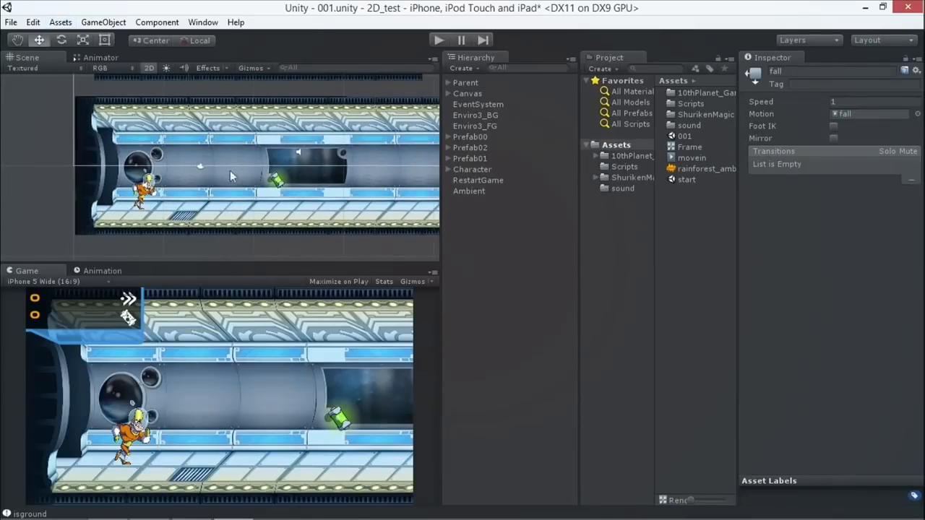
{"action": "left_click", "coordinate": [278, 186]}
{"action": "key", "text": "shift+space"}
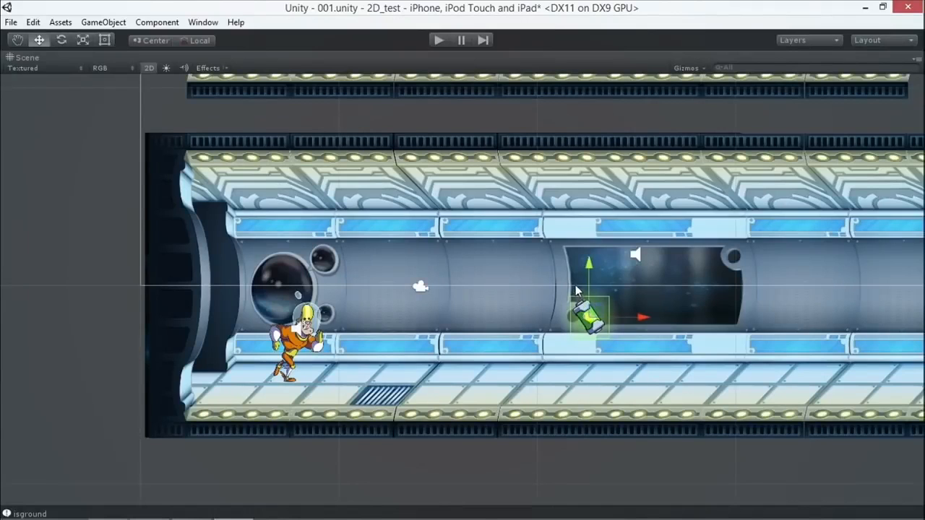
{"action": "key", "text": "shift+space"}
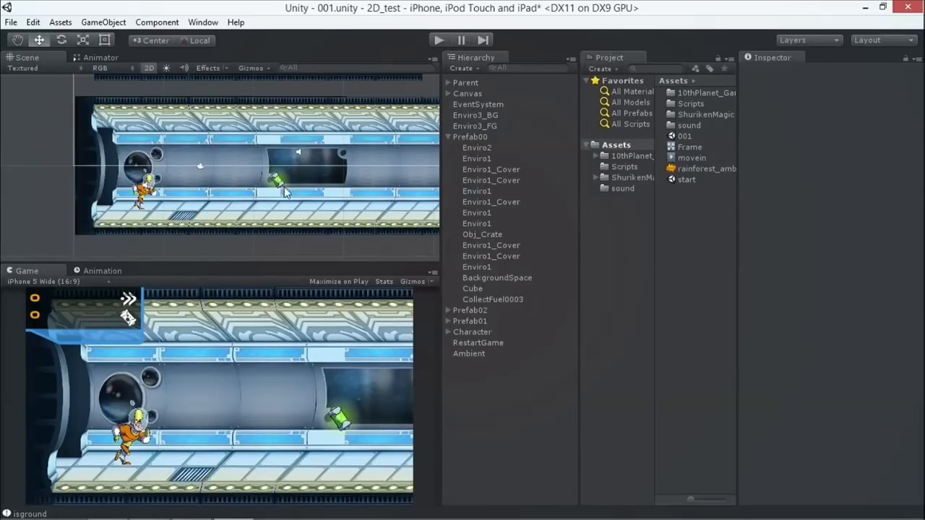
{"action": "scroll", "coordinate": [282, 186], "scroll_direction": "down", "scroll_amount": 5}
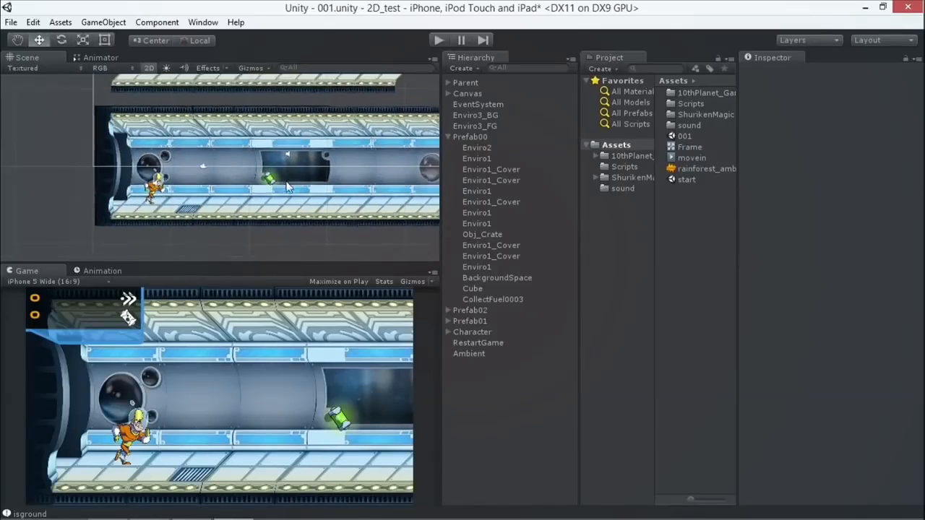
{"action": "left_click", "coordinate": [357, 189]}
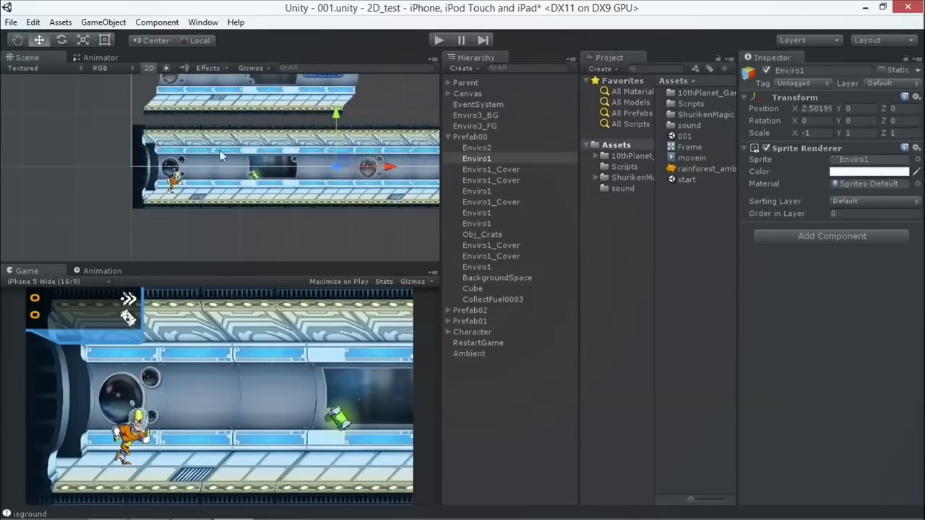
Expand Prefab02, enable its Lazers0003 child object, and frame it in the Scene view.
{"action": "left_click", "coordinate": [448, 310]}
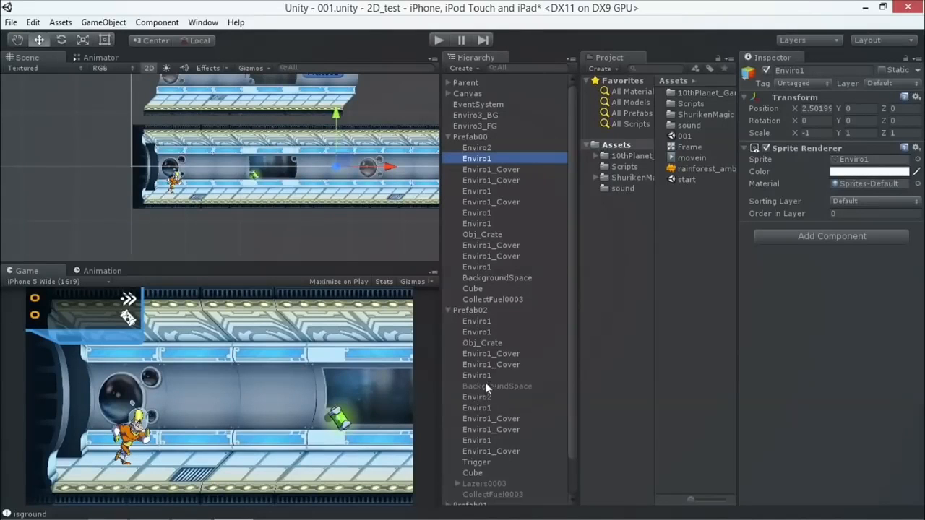
{"action": "left_click", "coordinate": [495, 483]}
{"action": "left_click", "coordinate": [765, 69]}
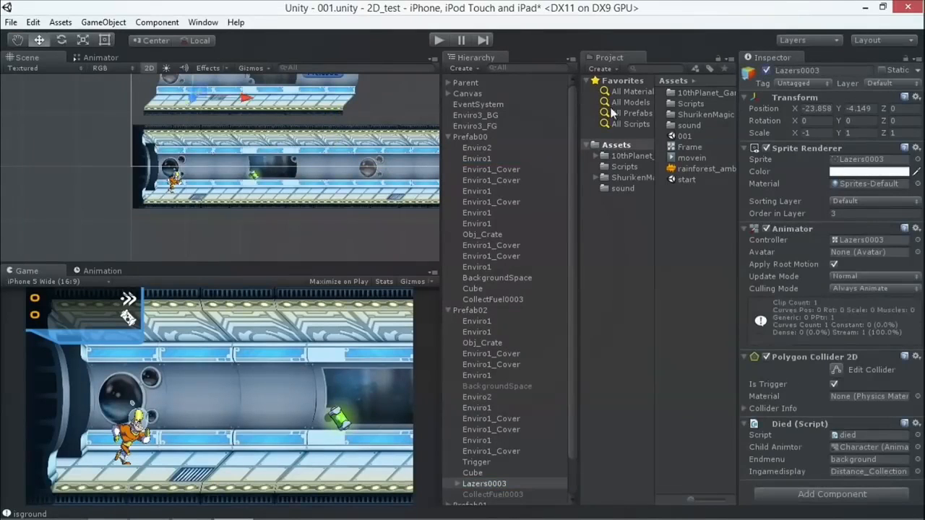
{"action": "double_click", "coordinate": [471, 484]}
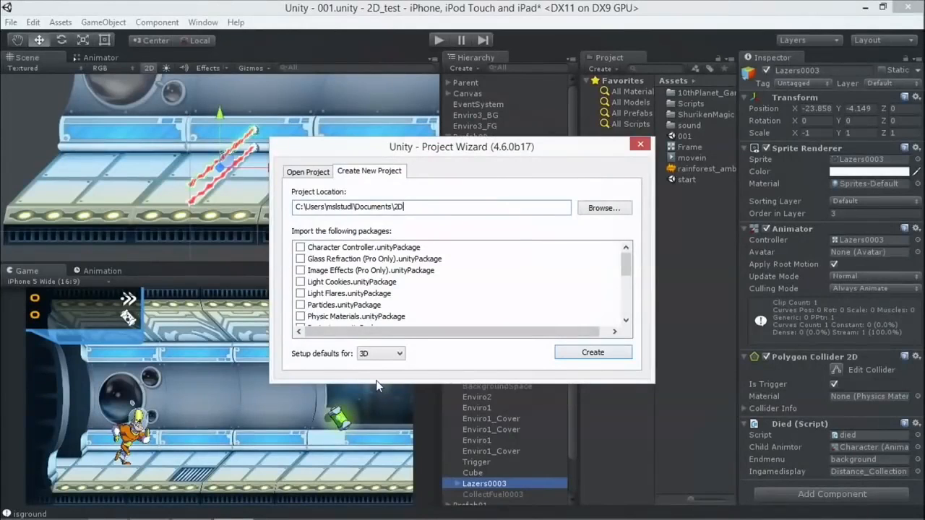
Create the 2D project in the Documents folder with 3D defaults, discard changes to scene 001, and dismiss the welcome window.
{"action": "left_click", "coordinate": [380, 353]}
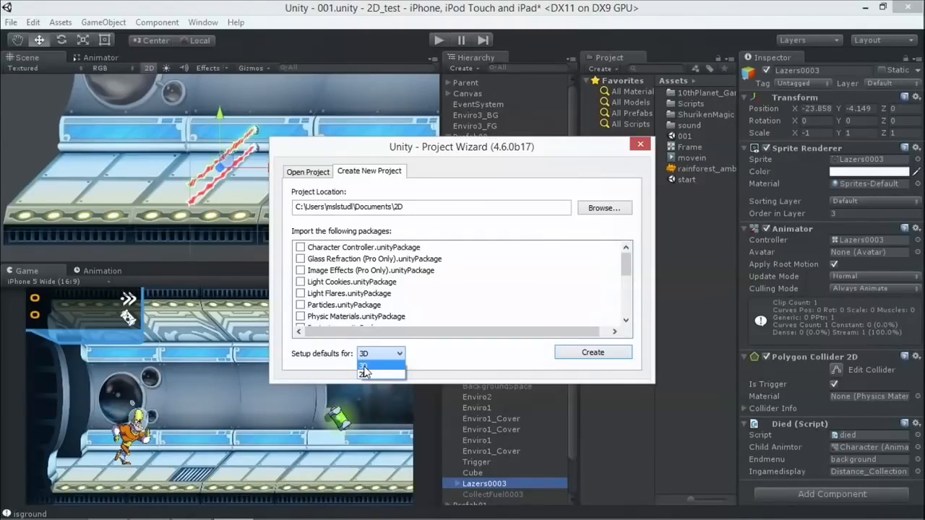
{"action": "left_click", "coordinate": [366, 367]}
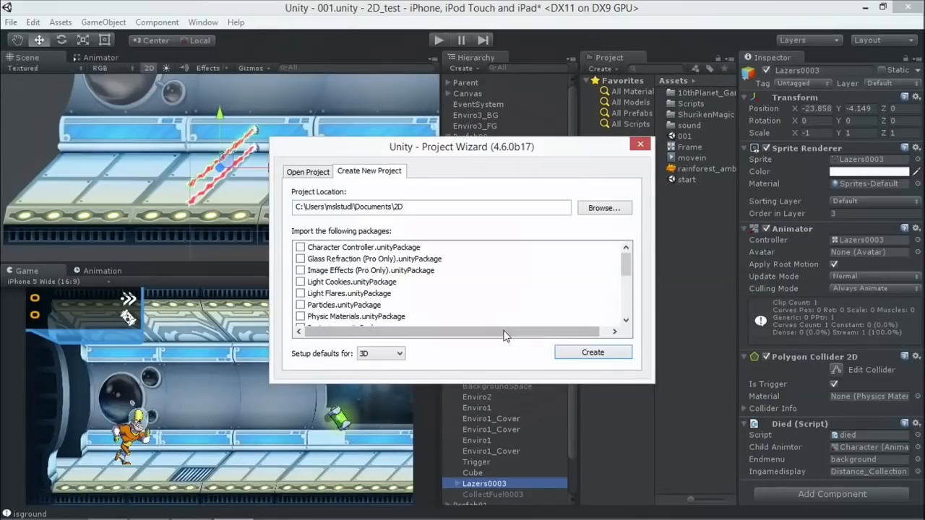
{"action": "left_click", "coordinate": [606, 361]}
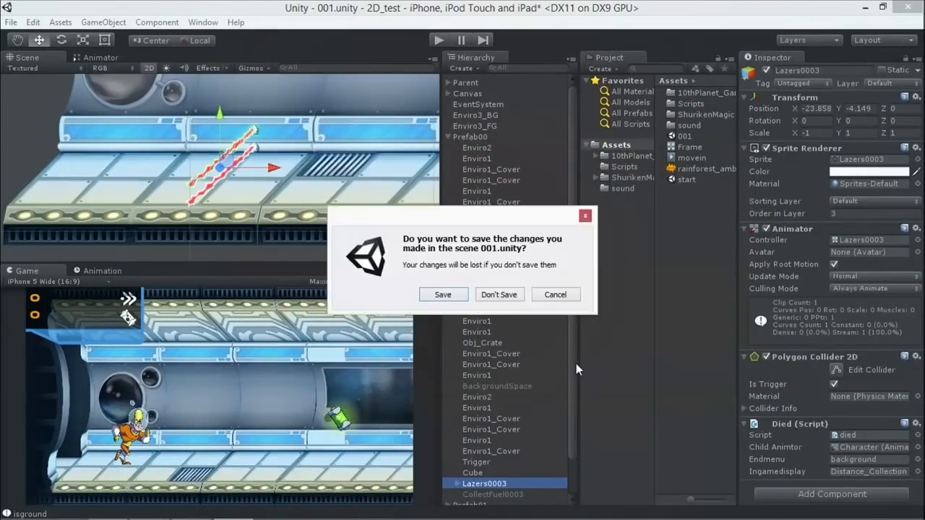
{"action": "left_click", "coordinate": [491, 296]}
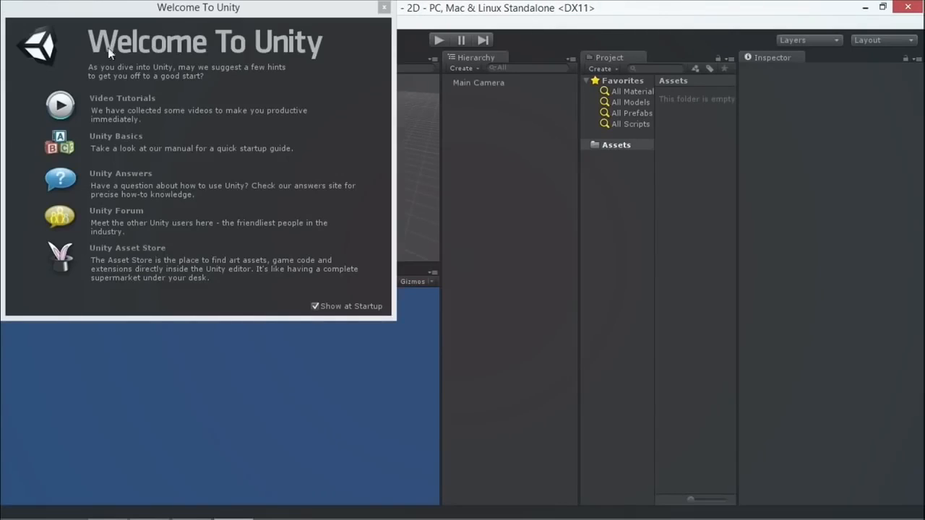
{"action": "left_click", "coordinate": [383, 8]}
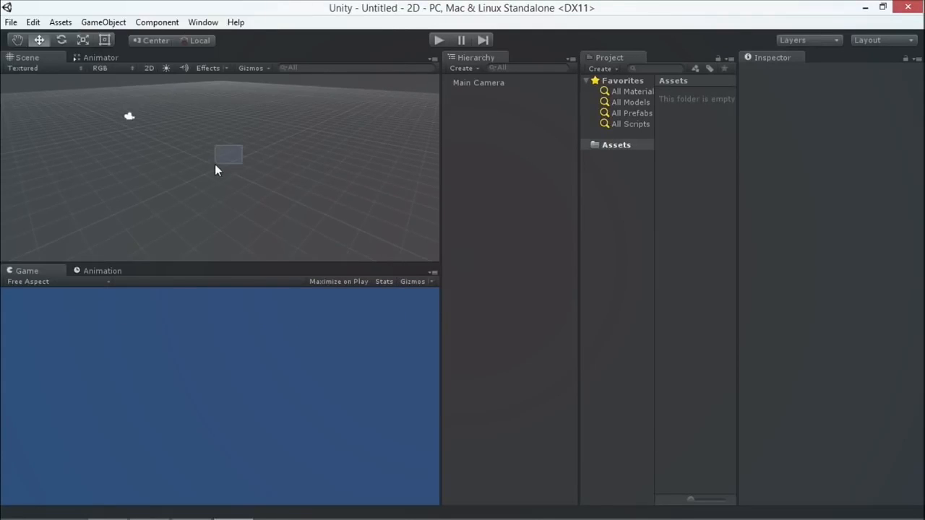
Look around the empty scene in perspective, toggle between the 3D and 2D views, and leave the Scene view in 2D mode.
{"action": "key", "text": "super"}
{"action": "left_click", "coordinate": [134, 423]}
{"action": "mouse_move", "coordinate": [224, 177]}
{"action": "left_mouse_down", "text": "alt"}
{"action": "mouse_move", "coordinate": [206, 157]}
{"action": "mouse_move", "coordinate": [246, 250]}
{"action": "mouse_move", "coordinate": [242, 179]}
{"action": "left_mouse_up", "text": "alt"}
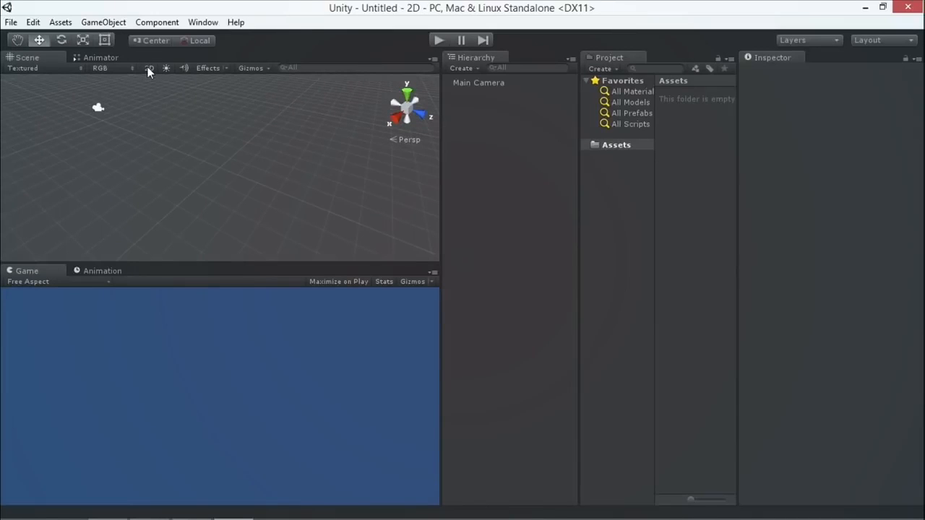
{"action": "left_click", "coordinate": [149, 68]}
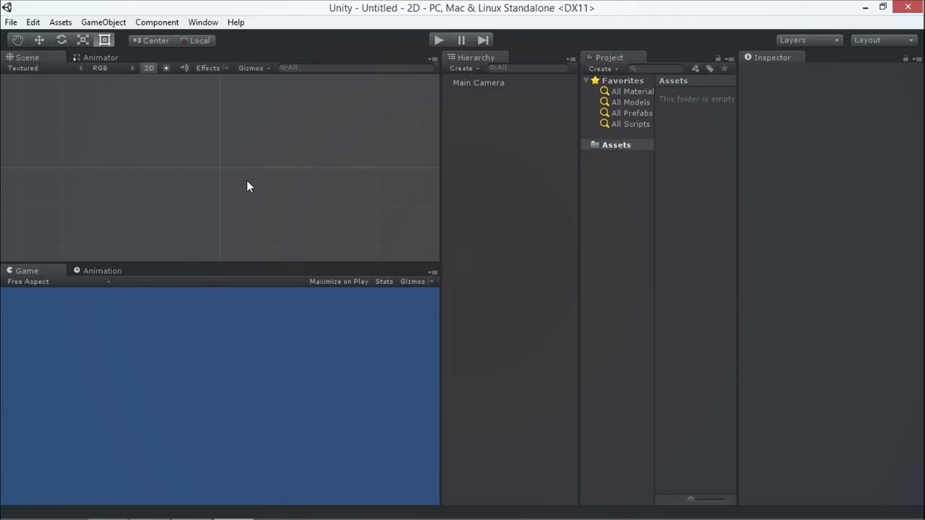
{"action": "left_click", "coordinate": [147, 67]}
{"action": "left_click", "coordinate": [147, 66]}
Open the Editor project settings, switch the Default Behavior Mode to 2D, and set it back to 3D.
{"action": "left_click", "coordinate": [32, 22]}
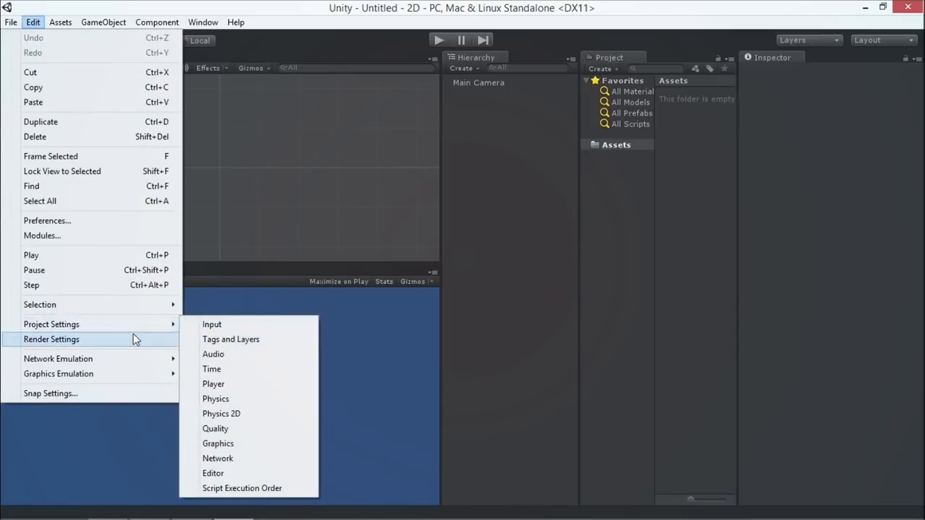
{"action": "mouse_move", "coordinate": [112, 325]}
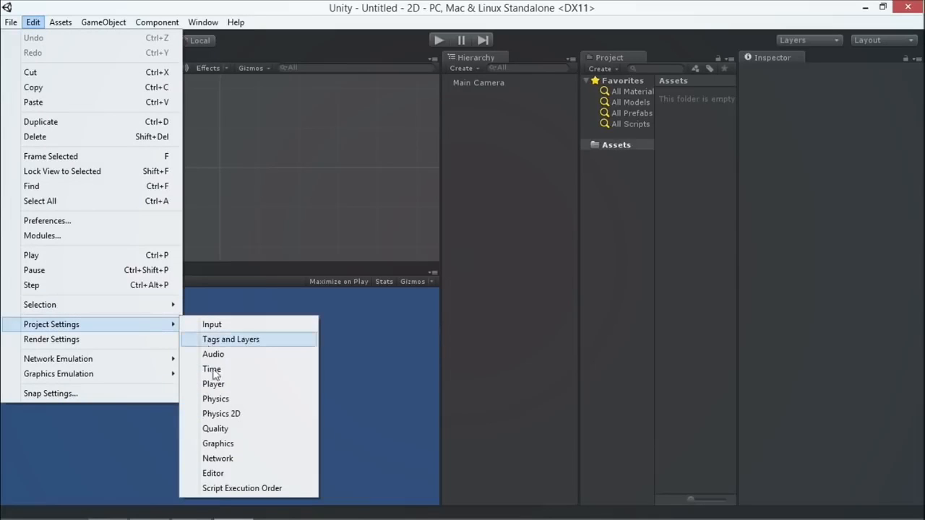
{"action": "left_click", "coordinate": [231, 476]}
{"action": "left_click", "coordinate": [849, 257]}
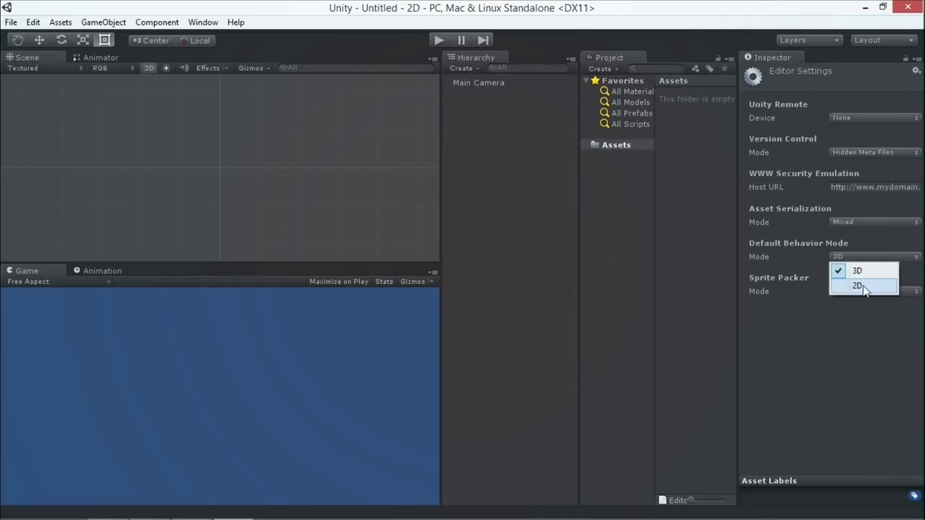
{"action": "left_click", "coordinate": [864, 287]}
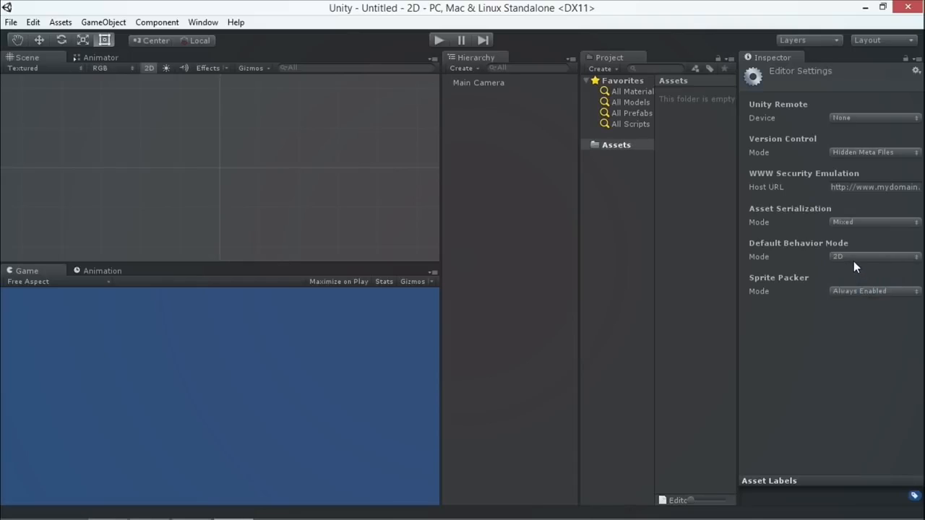
{"action": "left_click", "coordinate": [848, 257]}
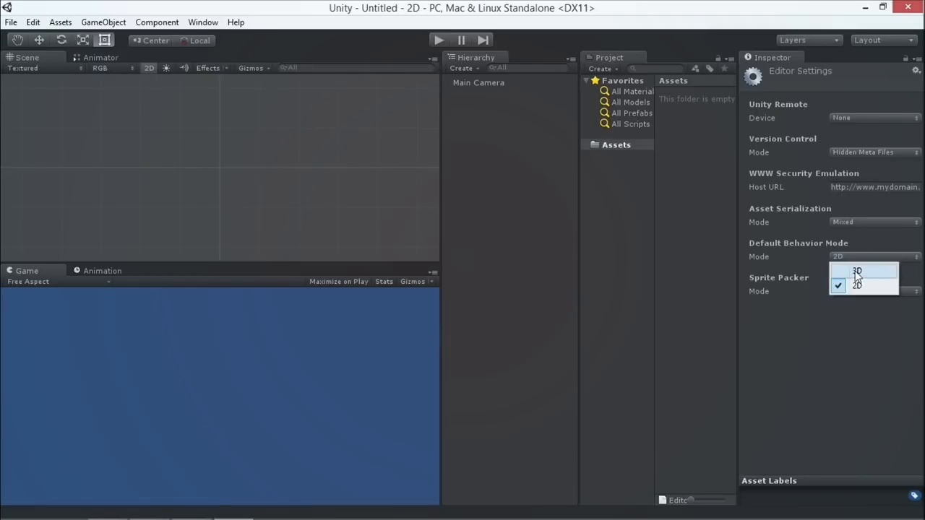
{"action": "left_click", "coordinate": [857, 271]}
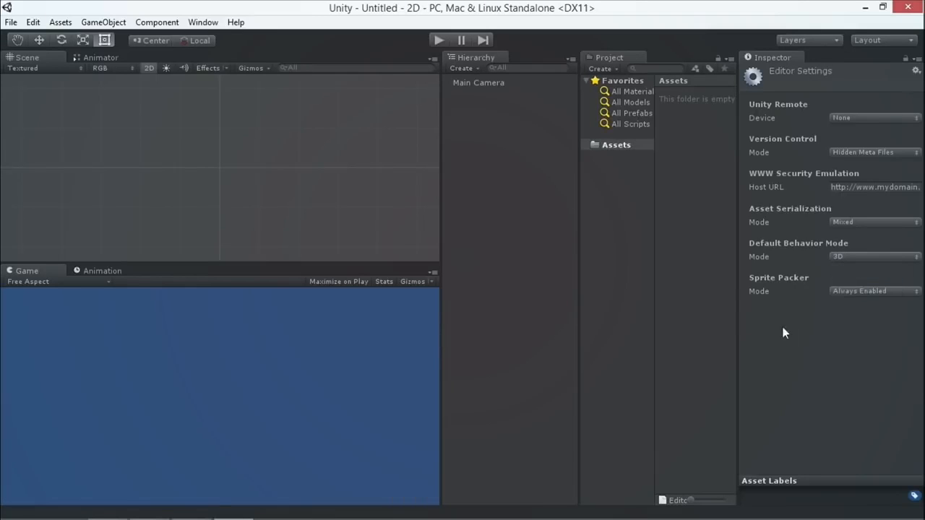
Switch to File Explorer and open the Environment folder inside 10thPlanet_GameReady, keeping the project's Assets area uncovered.
{"action": "mouse_move", "coordinate": [73, 517]}
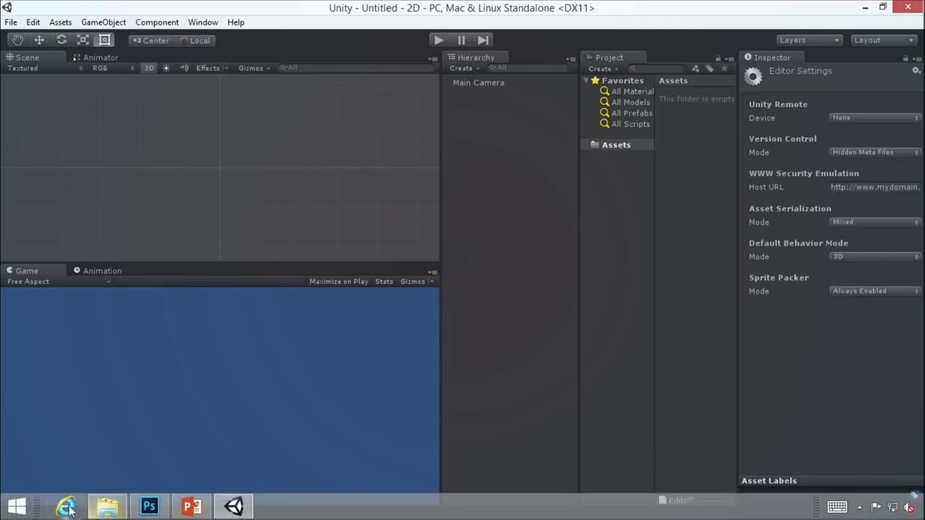
{"action": "left_click", "coordinate": [109, 508]}
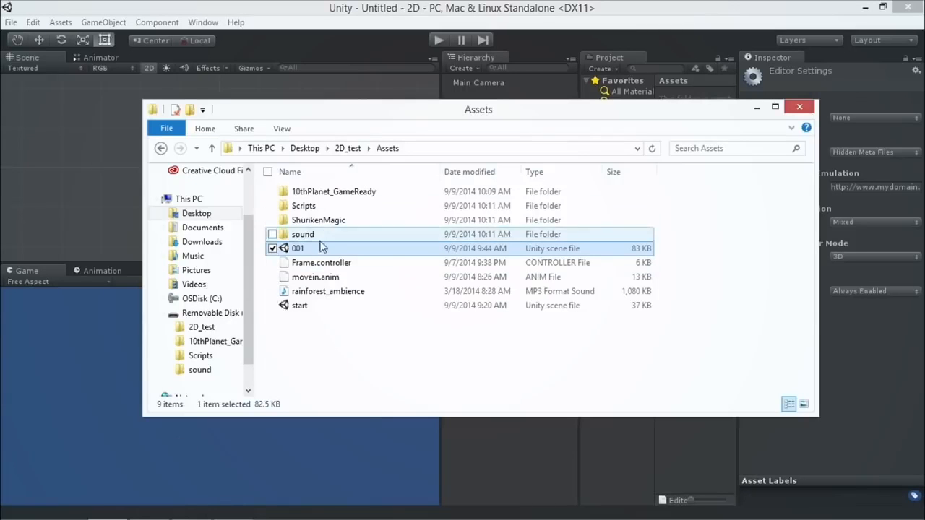
{"action": "left_click", "coordinate": [323, 197]}
{"action": "left_click_drag", "start_coordinate": [315, 109], "coordinate": [273, 161]}
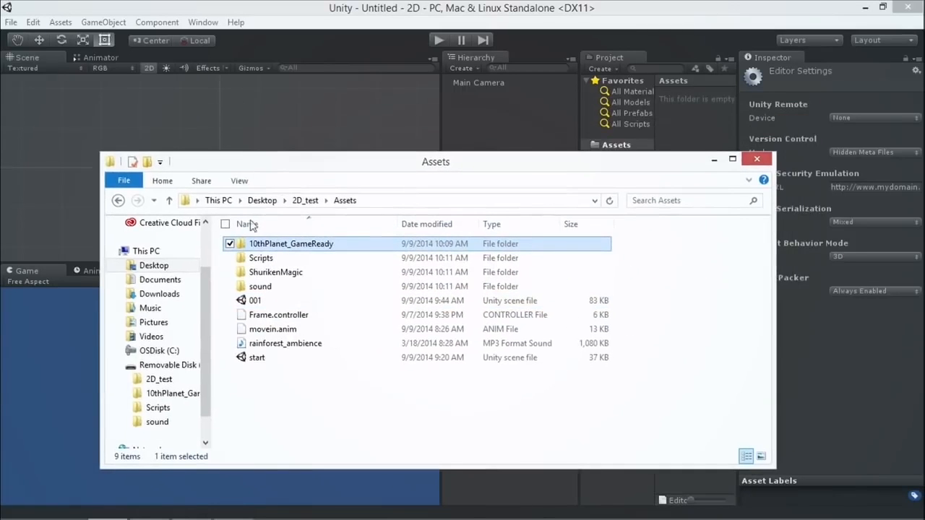
{"action": "double_click", "coordinate": [260, 244]}
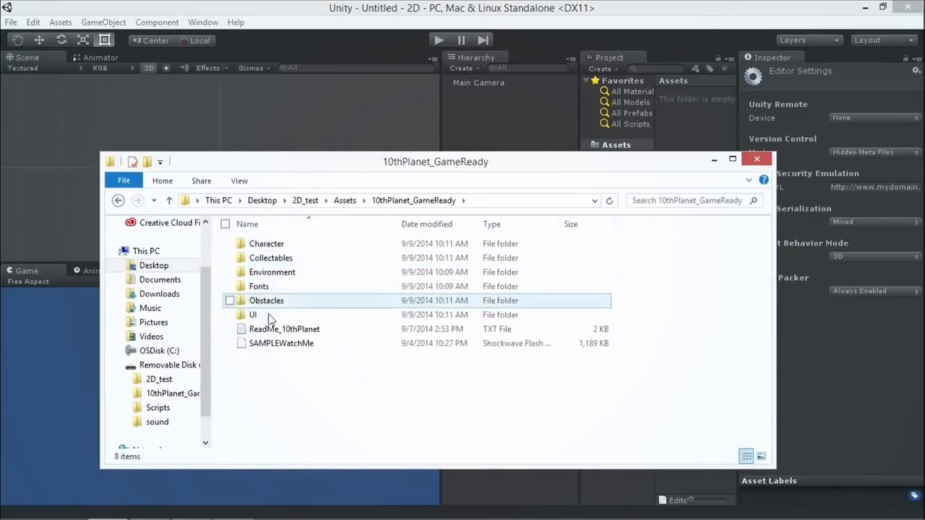
{"action": "left_click_drag", "start_coordinate": [291, 167], "coordinate": [291, 184]}
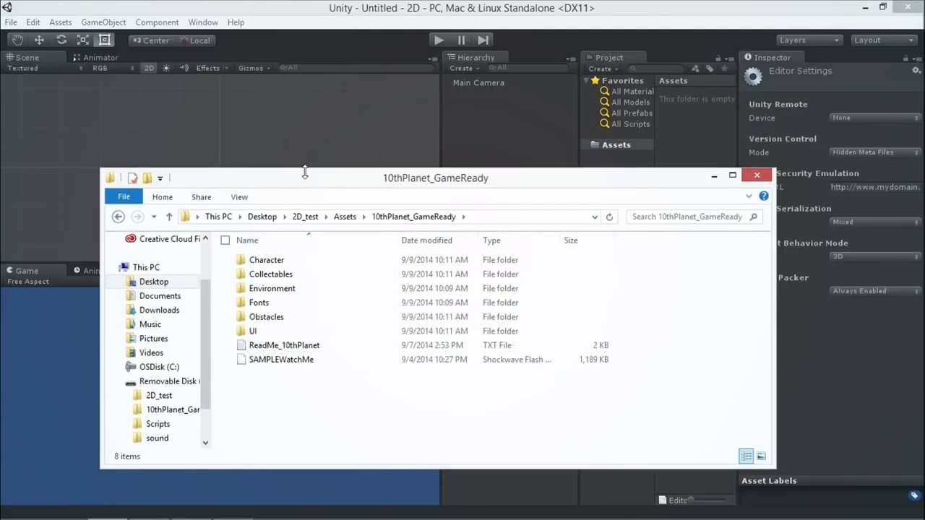
{"action": "left_click_drag", "start_coordinate": [295, 181], "coordinate": [221, 185]}
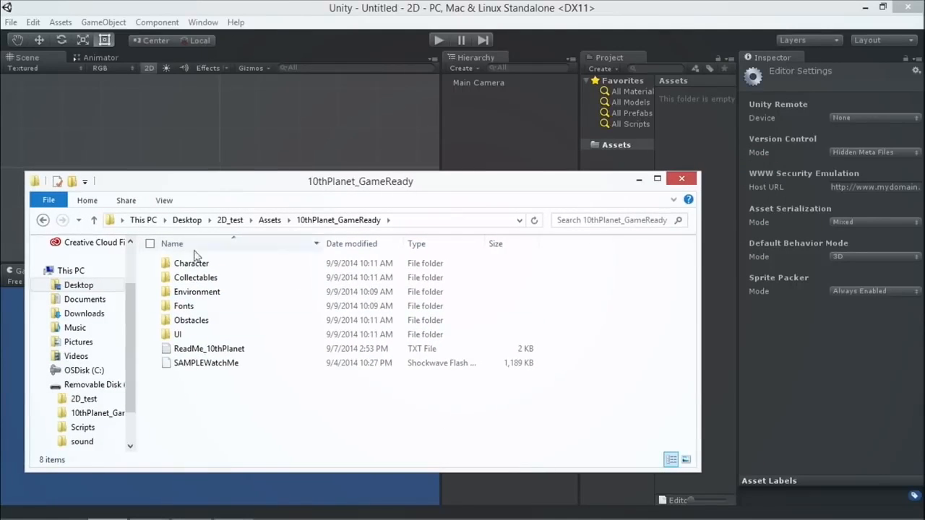
{"action": "left_click", "coordinate": [198, 295]}
{"action": "double_click", "coordinate": [200, 298]}
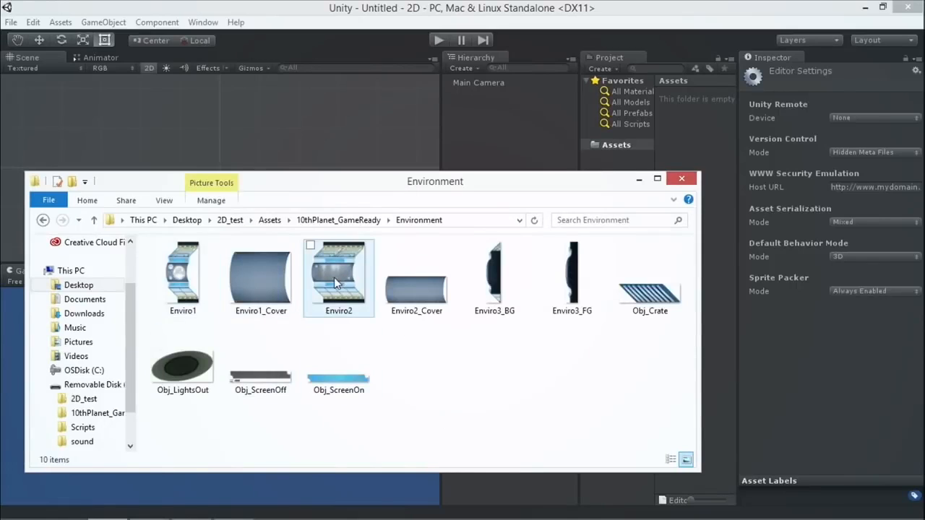
Import the Enviro2 image from the Environment folder into the Unity project's Assets folder.
{"action": "left_click", "coordinate": [345, 307]}
{"action": "left_click_drag", "start_coordinate": [516, 191], "coordinate": [535, 257]}
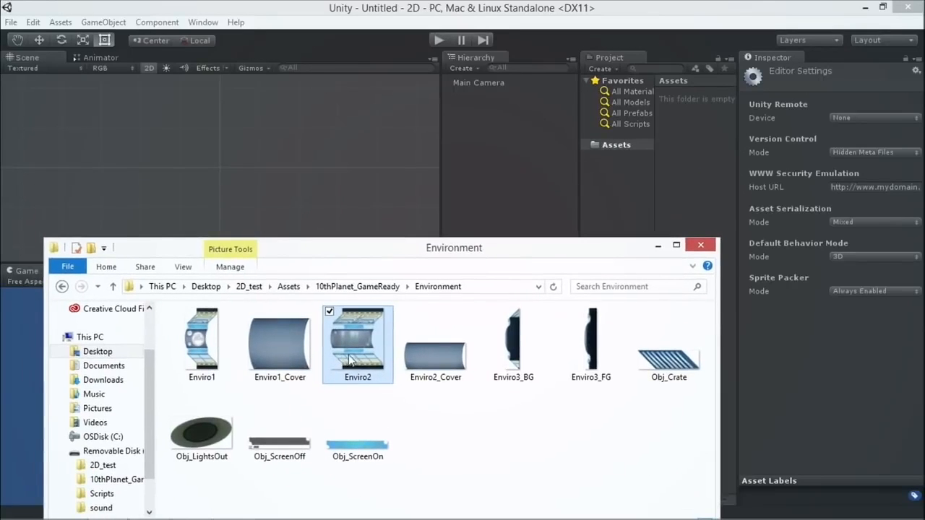
{"action": "left_click_drag", "start_coordinate": [589, 302], "coordinate": [625, 144]}
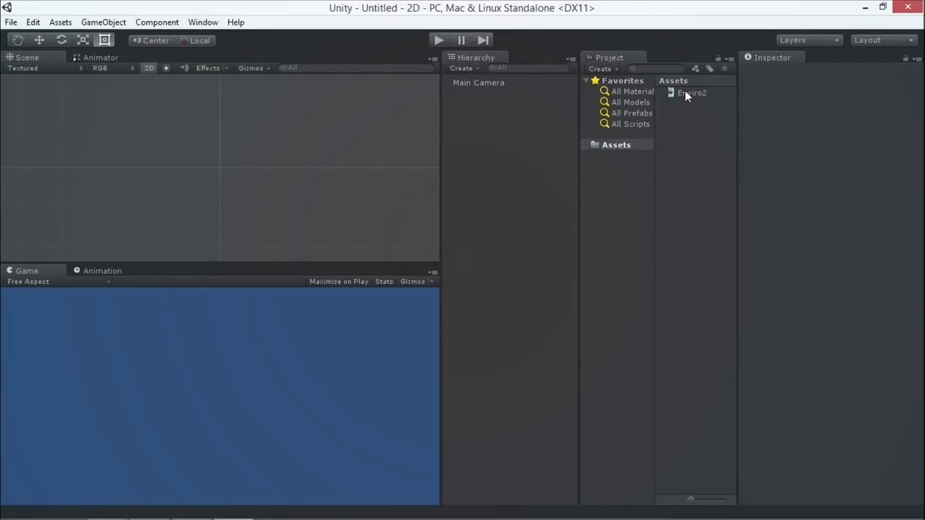
Inspect the Enviro2 texture's import settings in an enlarged preview and try to place the texture directly in the scene.
{"action": "left_click", "coordinate": [685, 91]}
{"action": "left_click_drag", "start_coordinate": [791, 362], "coordinate": [788, 276]}
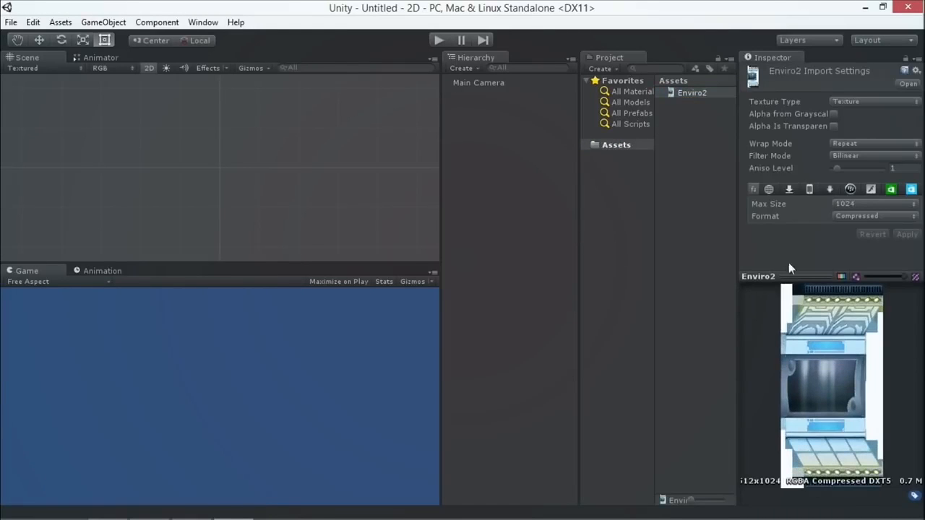
{"action": "left_click_drag", "start_coordinate": [688, 89], "coordinate": [229, 157]}
Rename the Enviro2 texture asset to "!".
{"action": "left_click", "coordinate": [680, 91]}
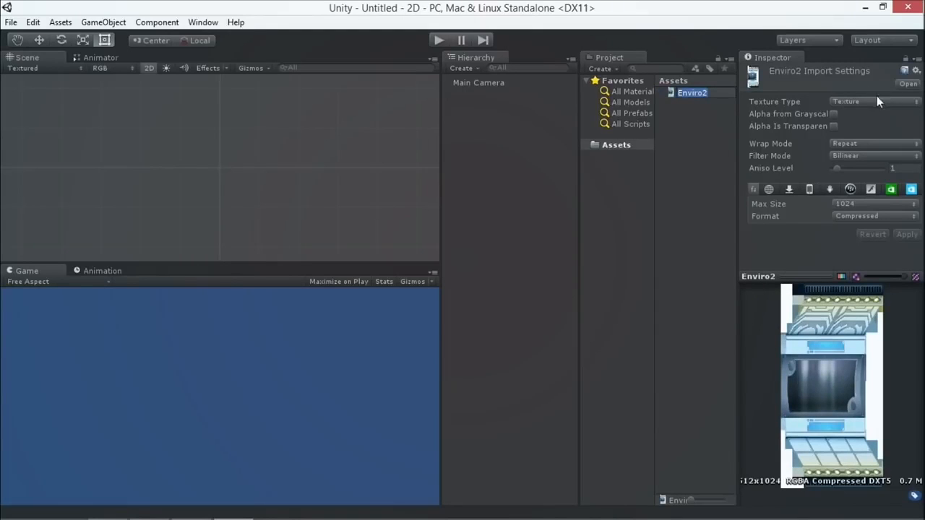
{"action": "key", "text": "BackSpace"}
{"action": "type", "text": "1"}
{"action": "key", "text": "Return"}
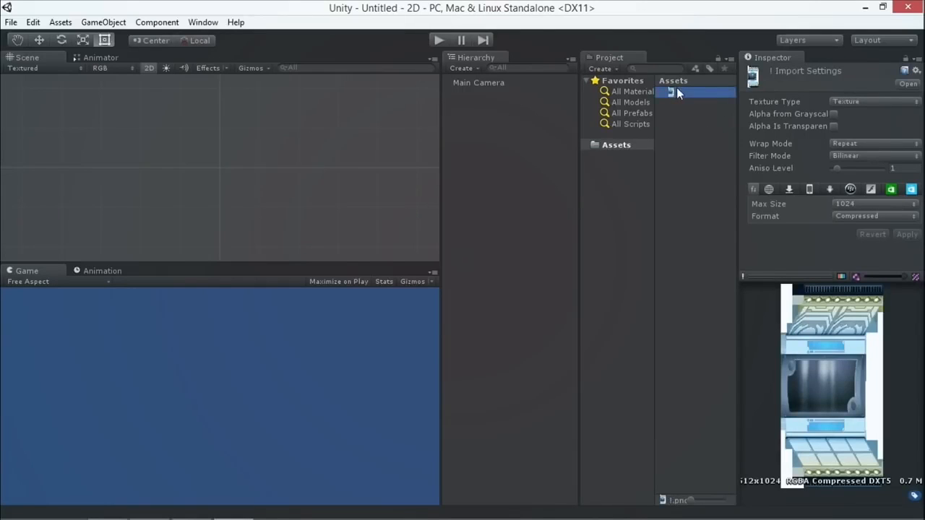
Create a 3D Quad object, frame it in the Scene view, and apply the "!" texture to it.
{"action": "left_click", "coordinate": [104, 22]}
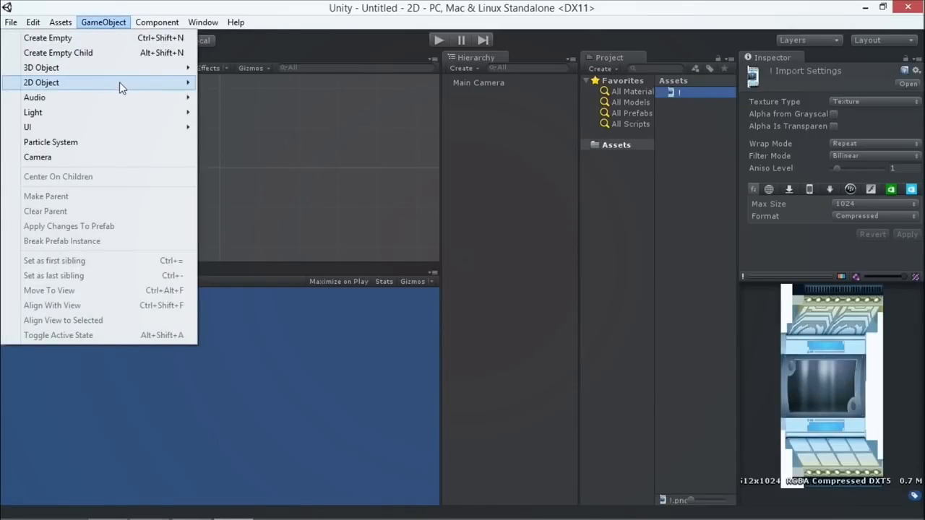
{"action": "mouse_move", "coordinate": [127, 69]}
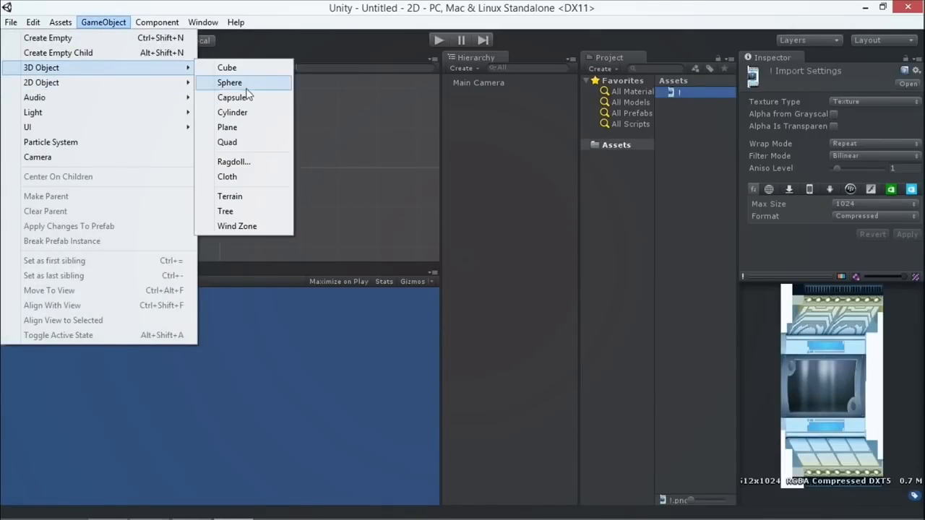
{"action": "left_click", "coordinate": [236, 144]}
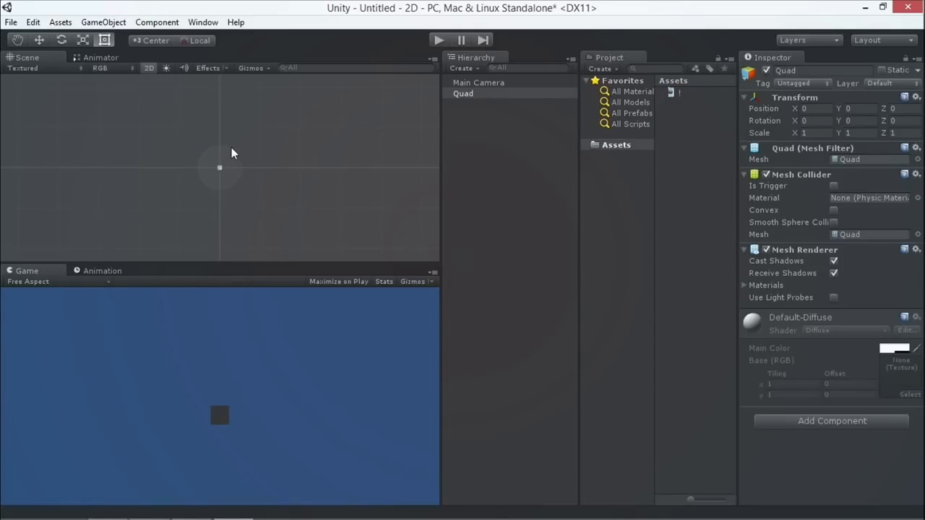
{"action": "key", "text": "f"}
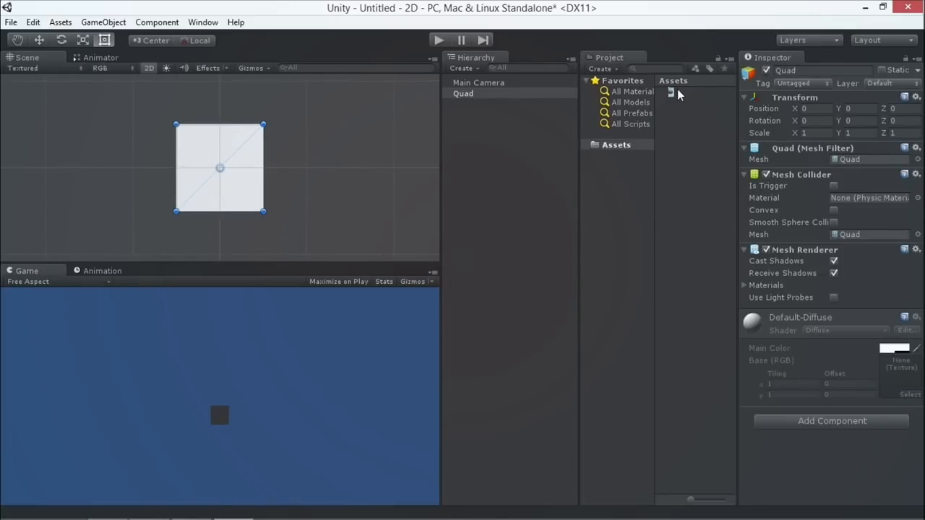
{"action": "left_click_drag", "start_coordinate": [672, 96], "coordinate": [213, 157]}
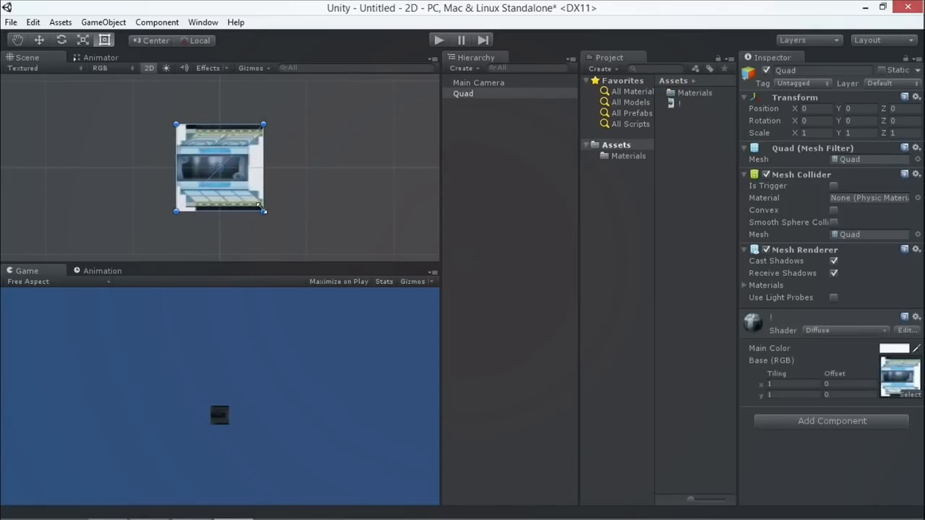